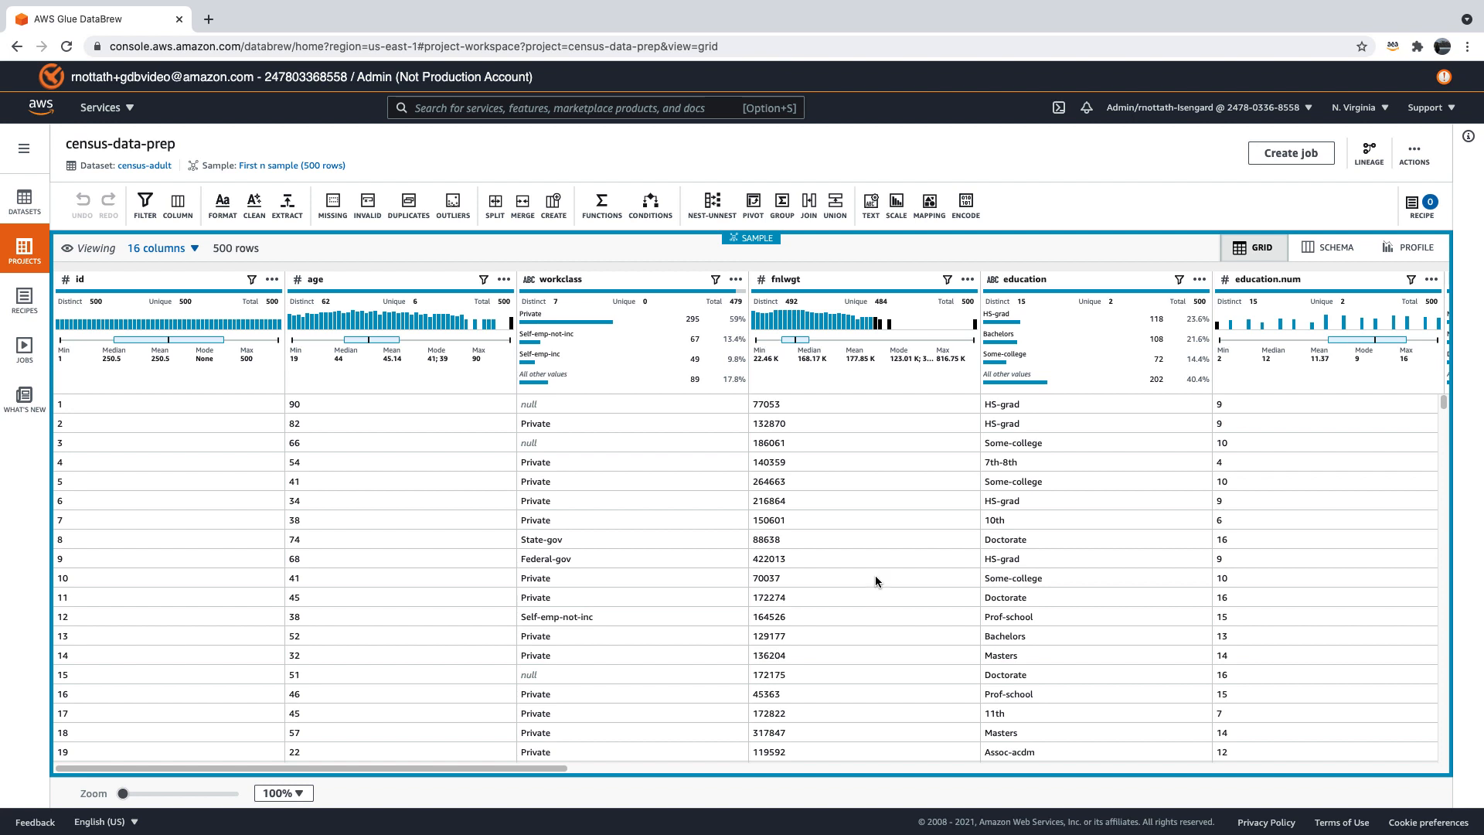
- Examine the data quality and missing values of all columns in the schema view, ending back in the grid view
click(1320, 251)
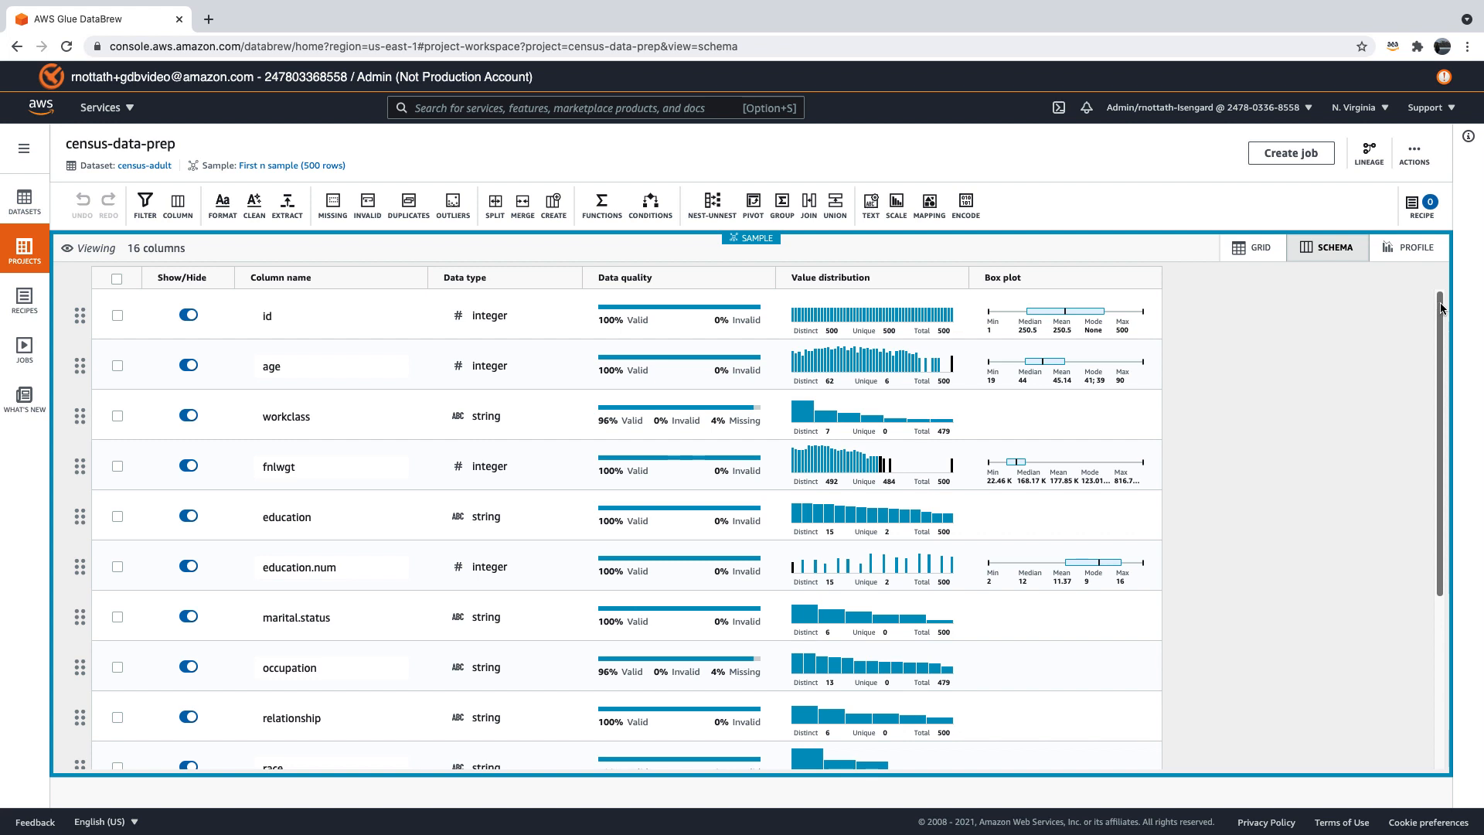
drag(1441, 308, 1443, 510)
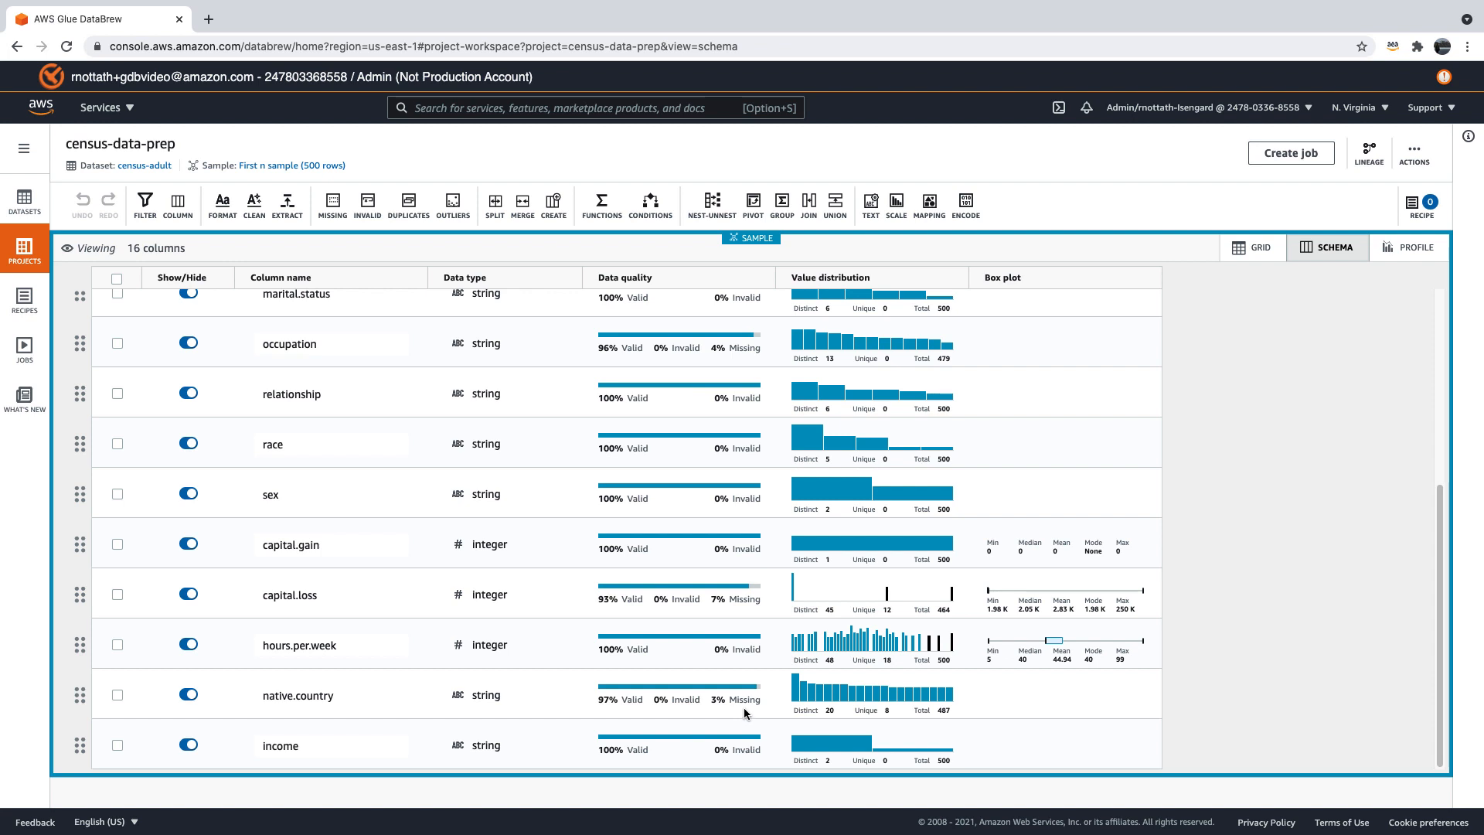
click(1247, 253)
- Delete the rows with missing values in the native.country column, applying the transform to all rows
scroll(754, 696, right, 10)
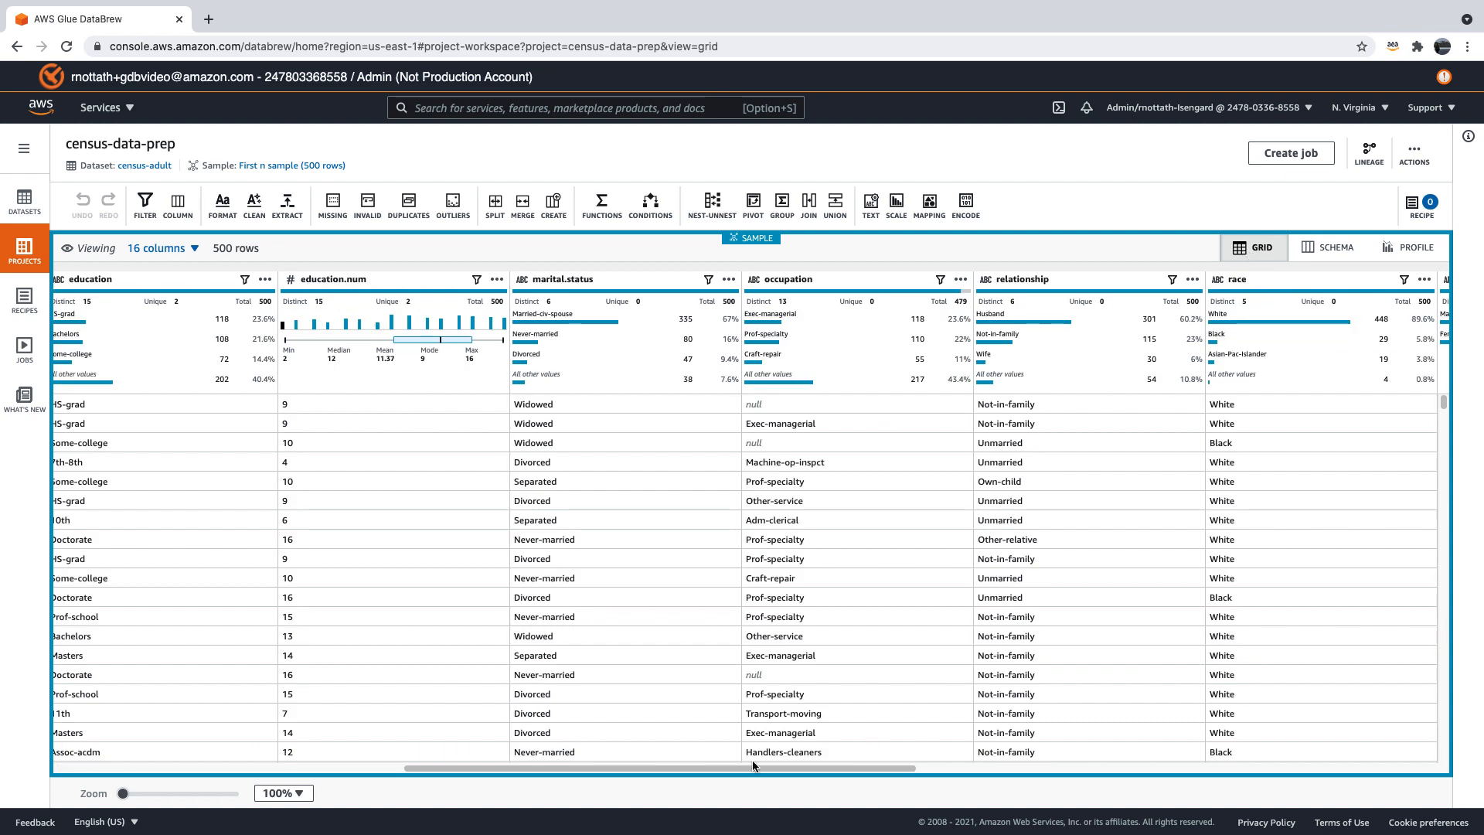
drag(847, 768, 1381, 777)
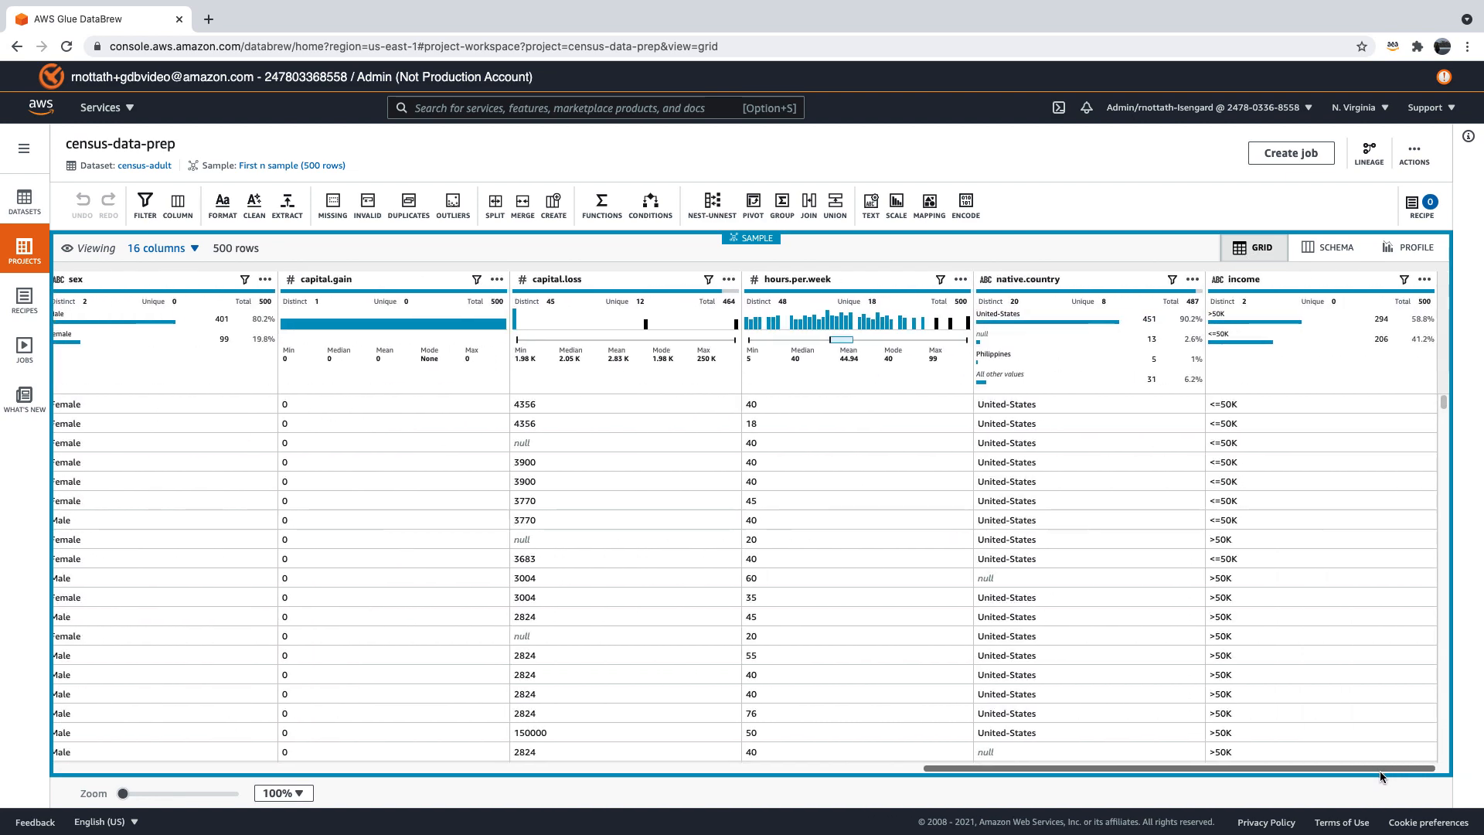
click(1194, 281)
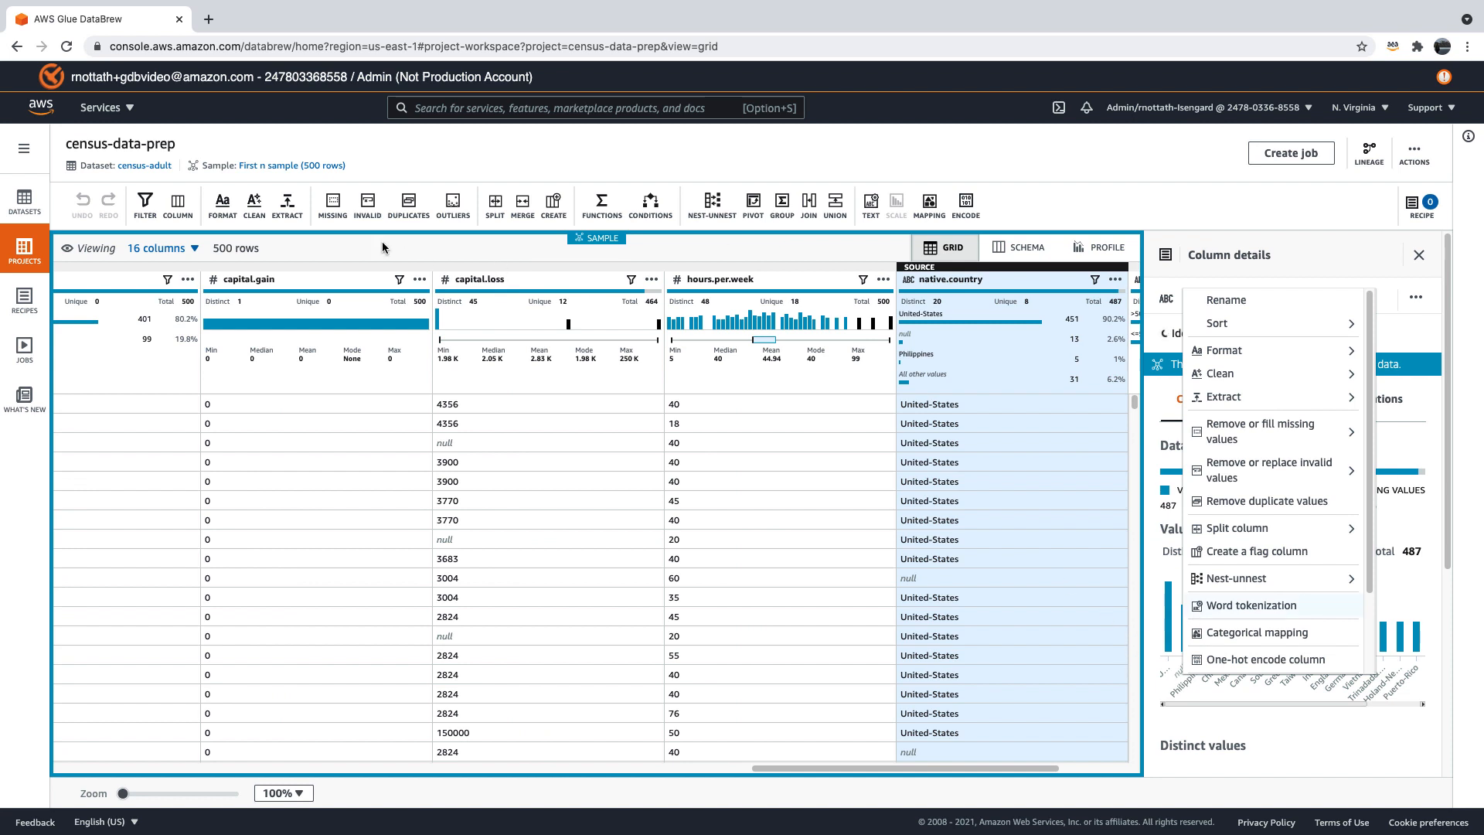
click(337, 210)
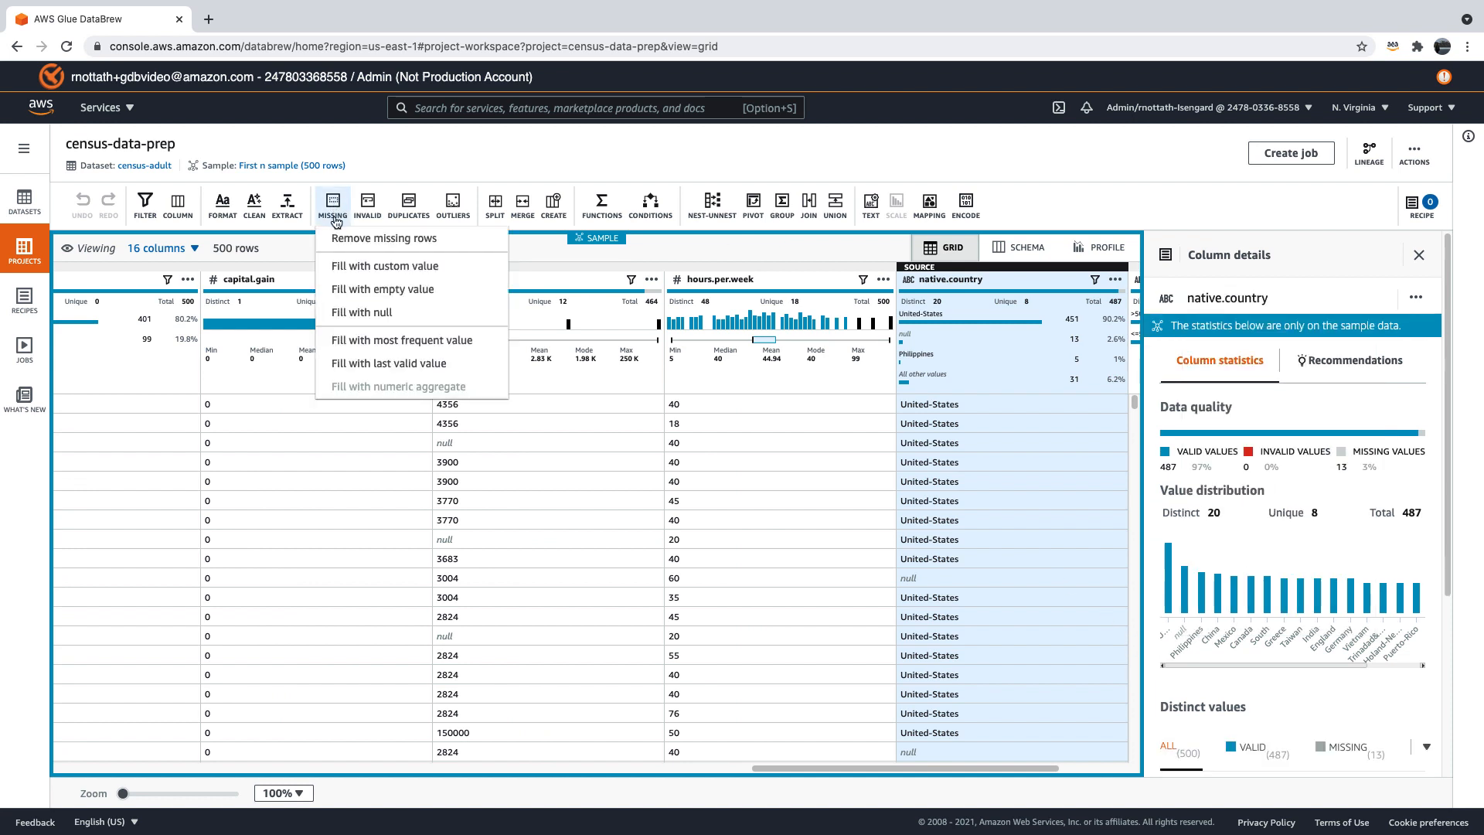
click(476, 238)
scroll(1264, 607, down, 1)
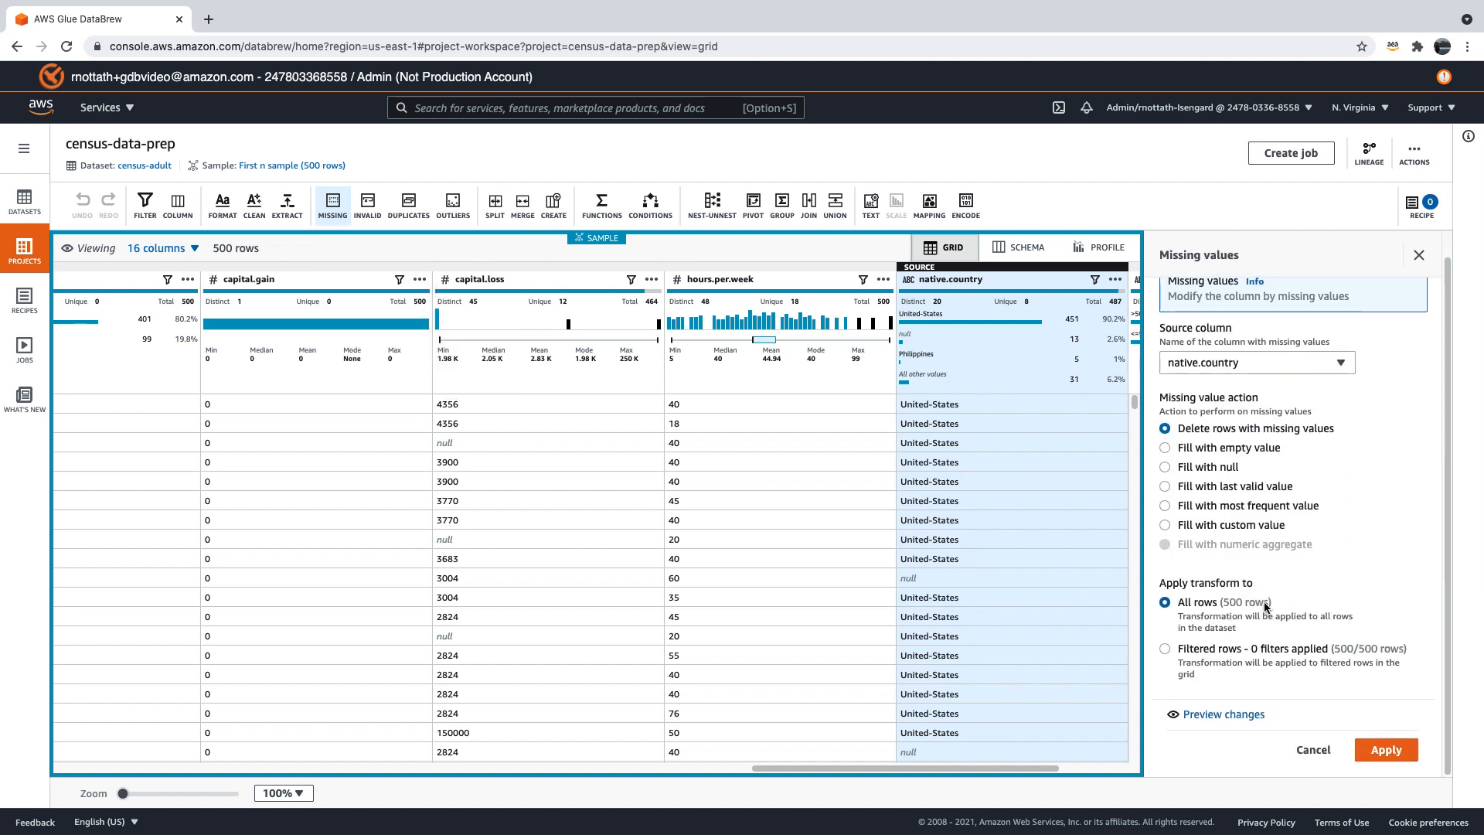
click(1384, 748)
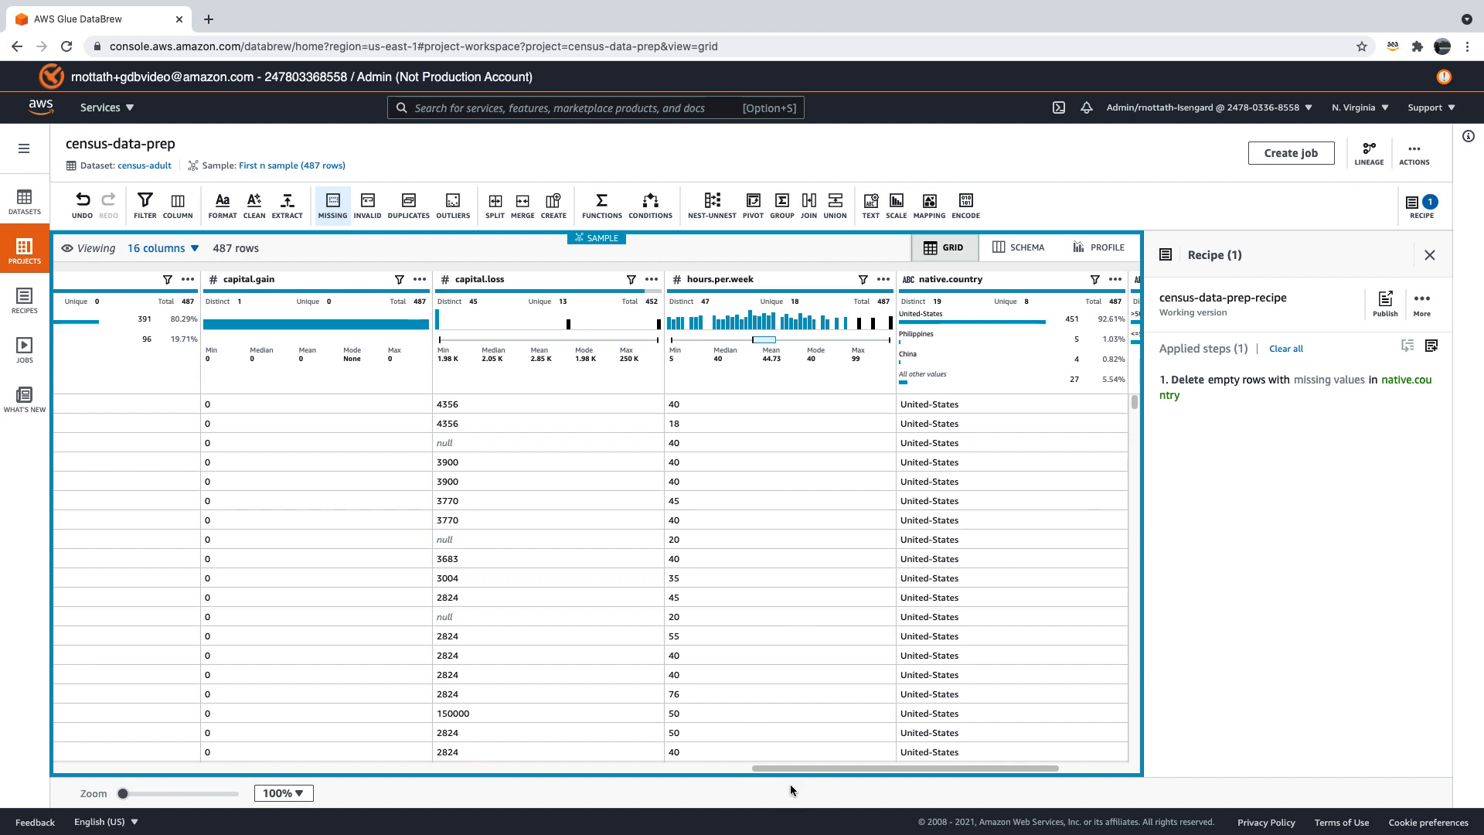
- Flag Z-score outliers of the age column, with standard deviation threshold 3, as True or False in a new age_outlier_flagged column
drag(810, 769, 99, 768)
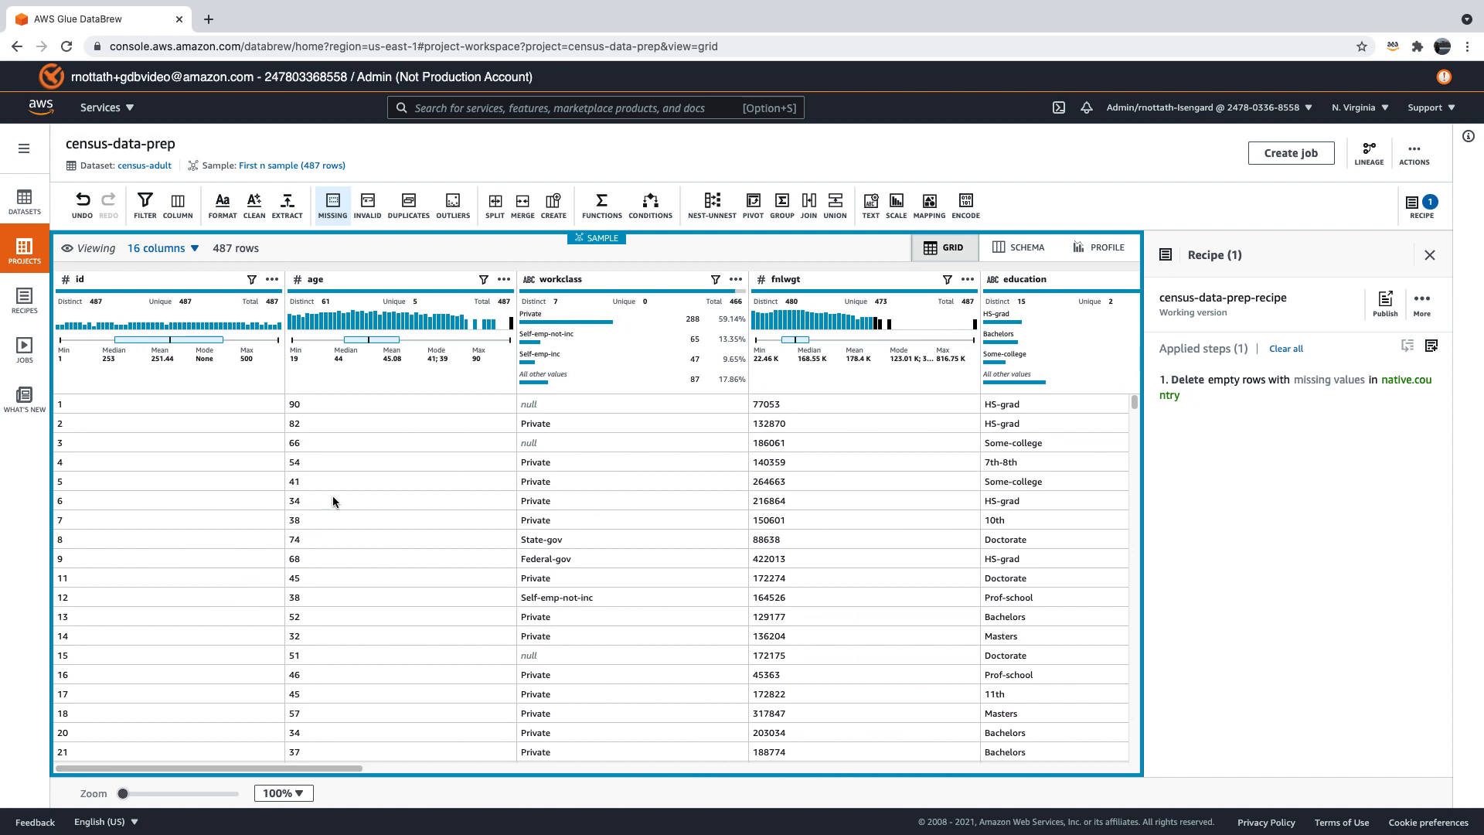
mouse_move(511, 332)
click(503, 279)
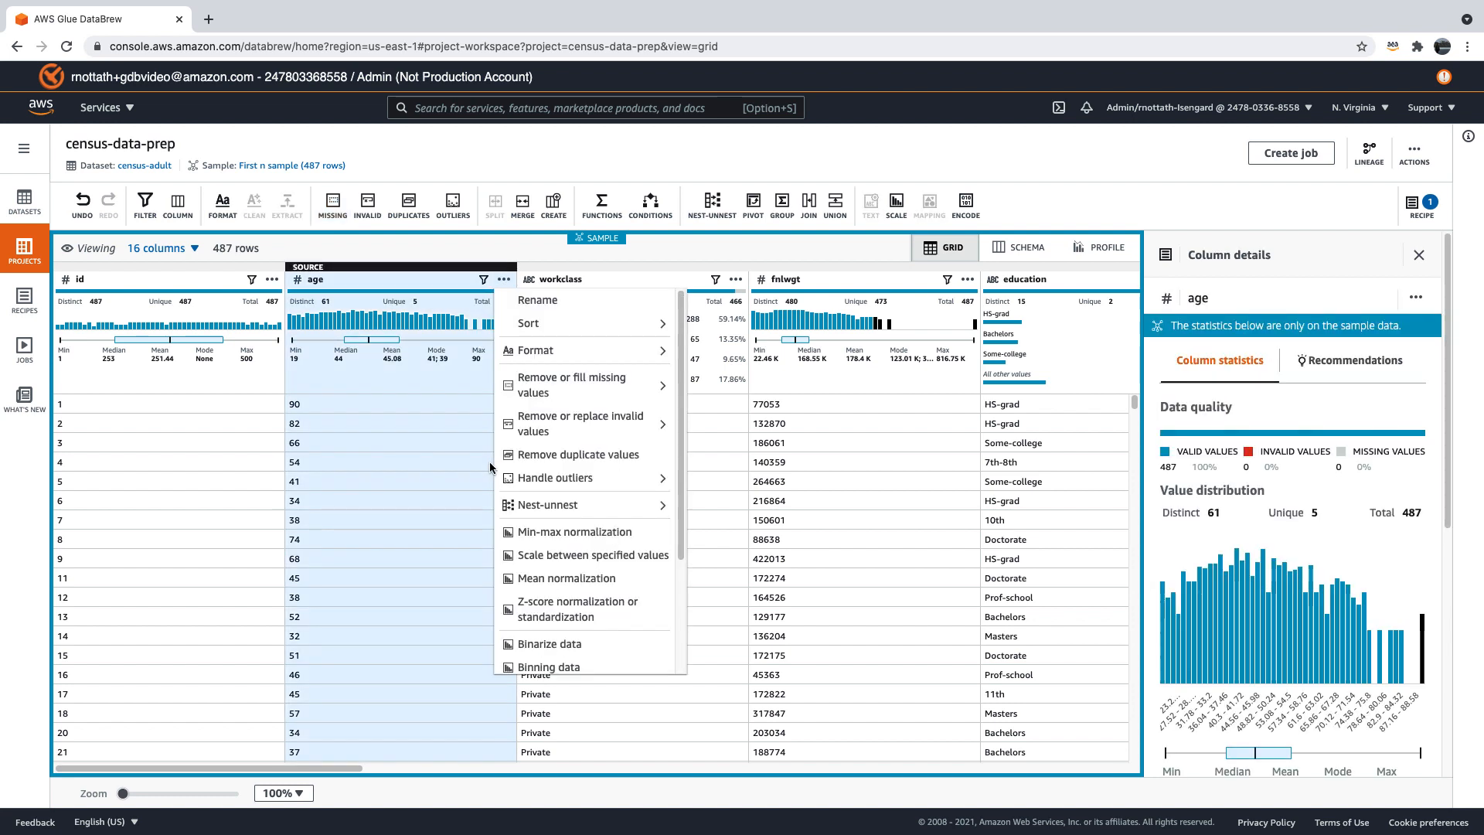
click(456, 202)
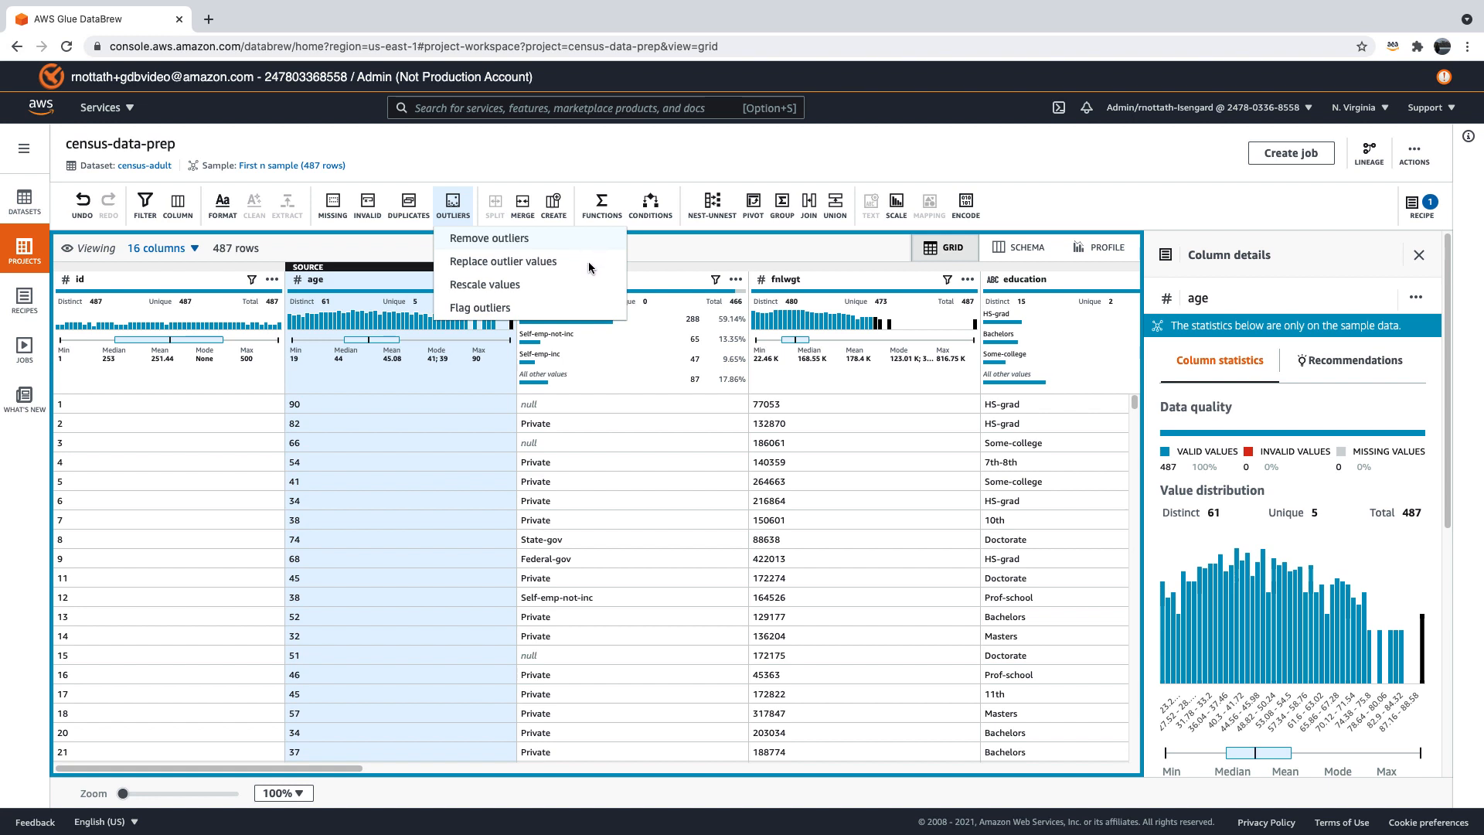
click(580, 317)
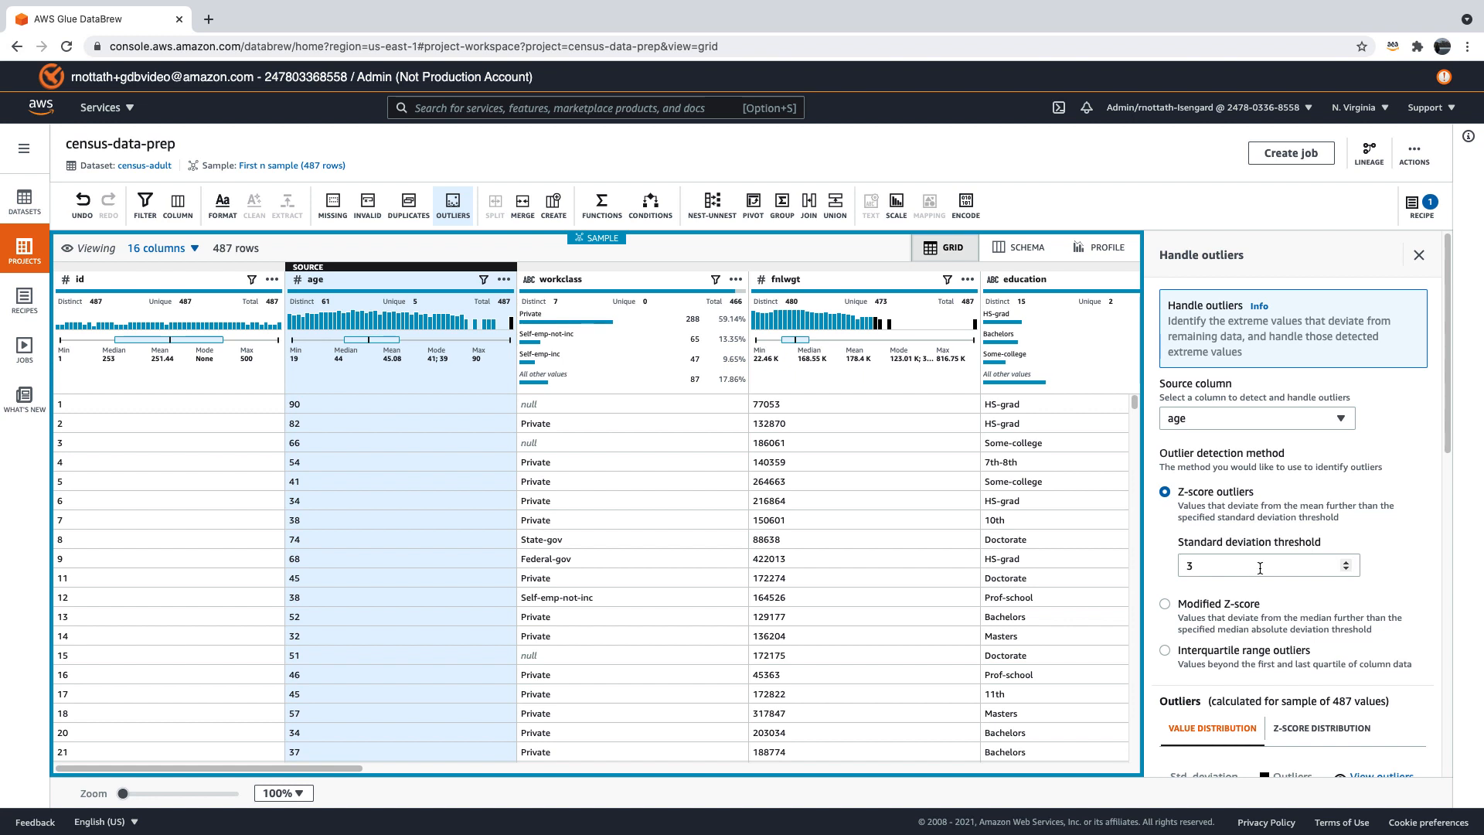
drag(1450, 446, 1443, 599)
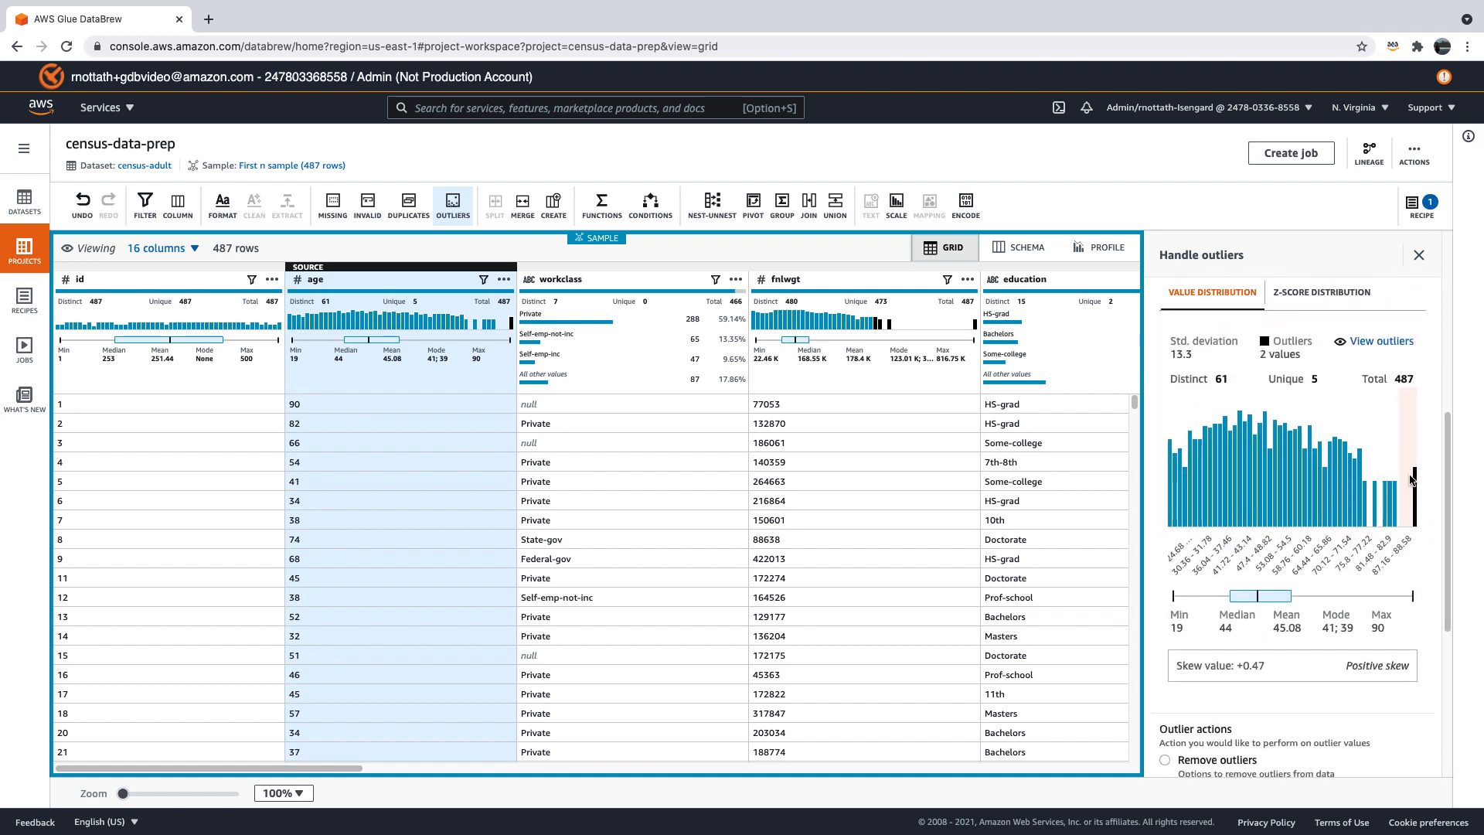
mouse_move(1417, 520)
drag(1446, 481, 1446, 625)
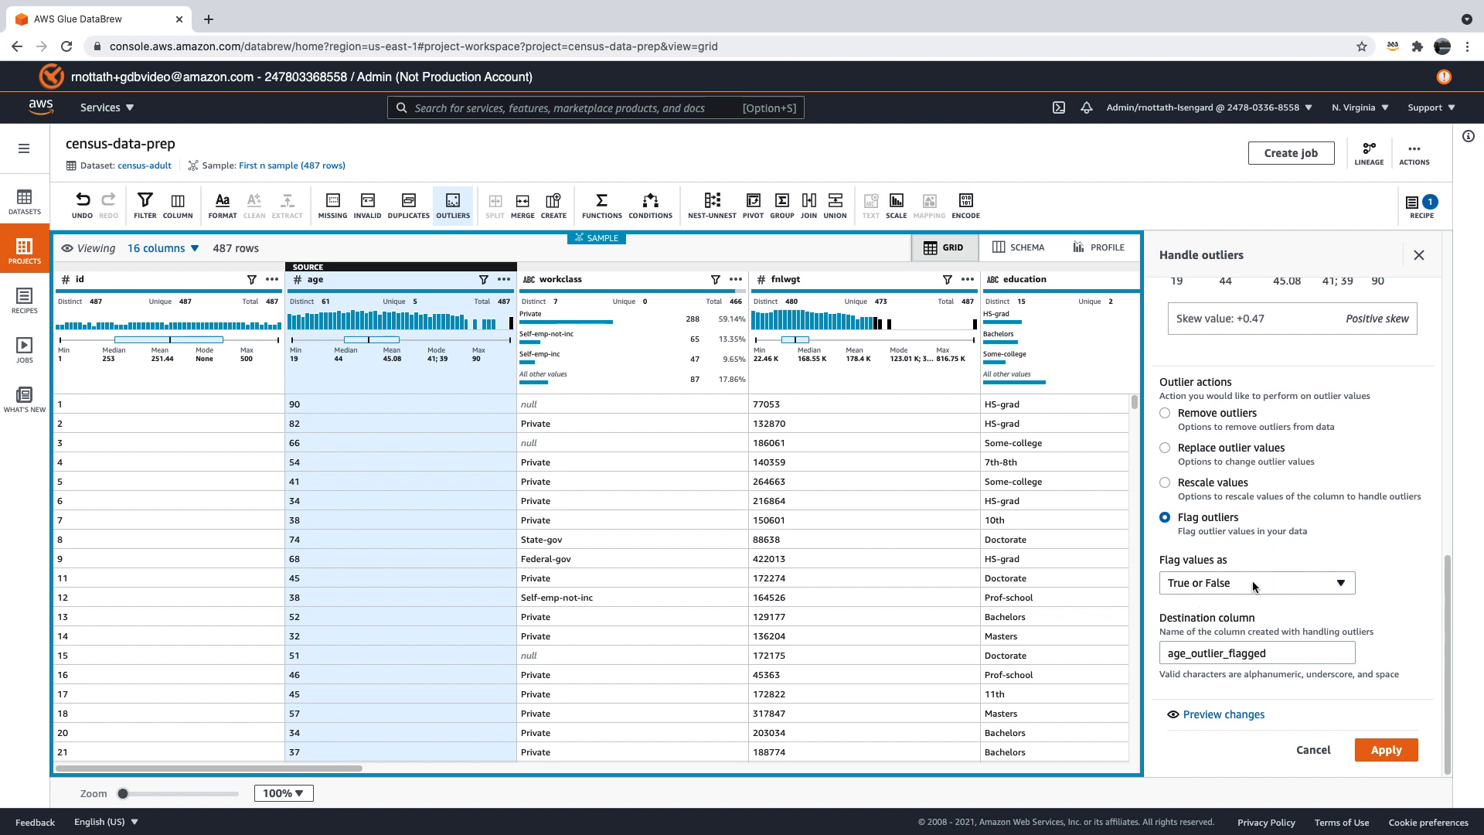
click(1340, 587)
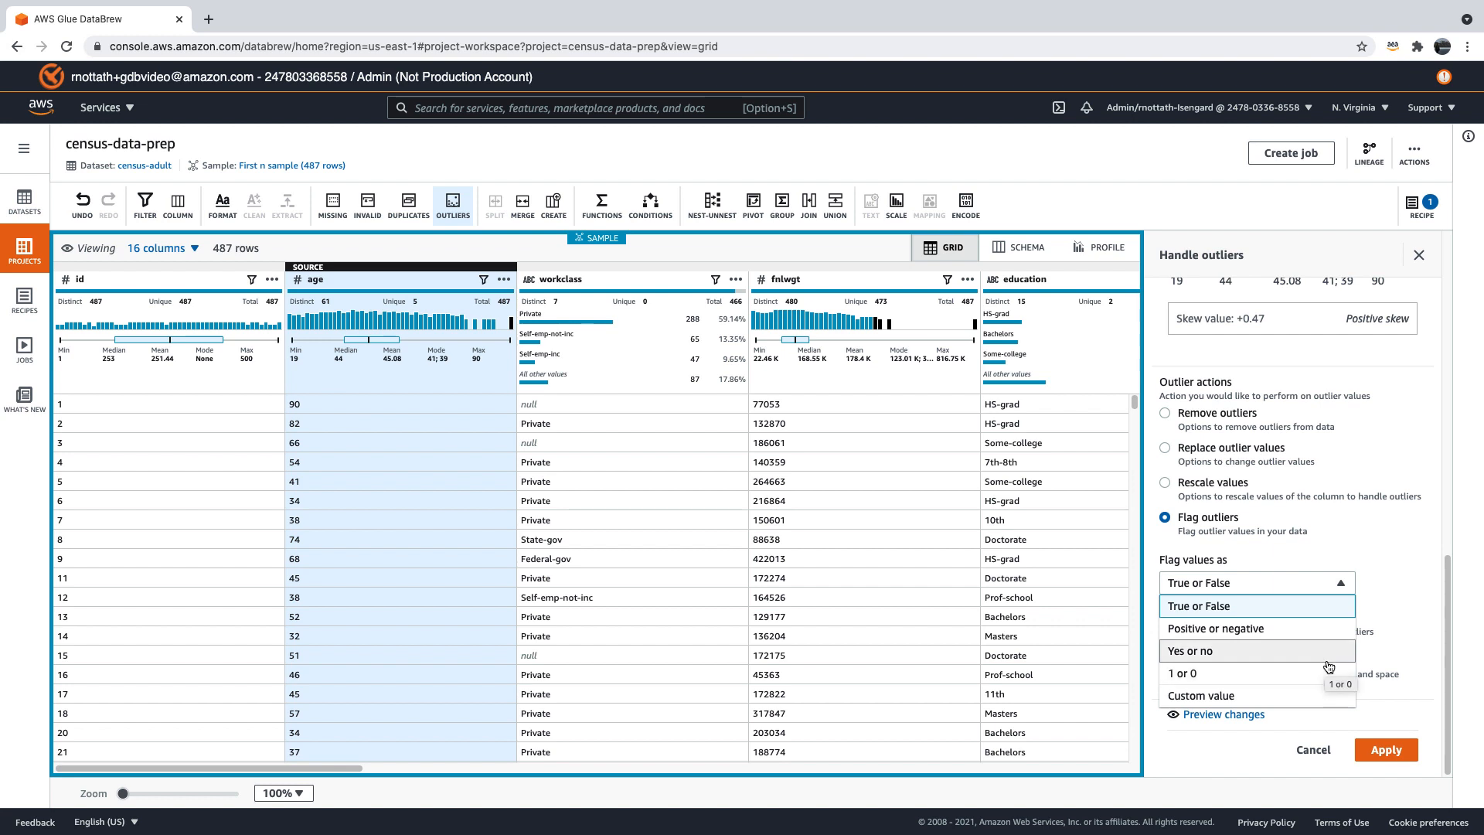
click(1371, 569)
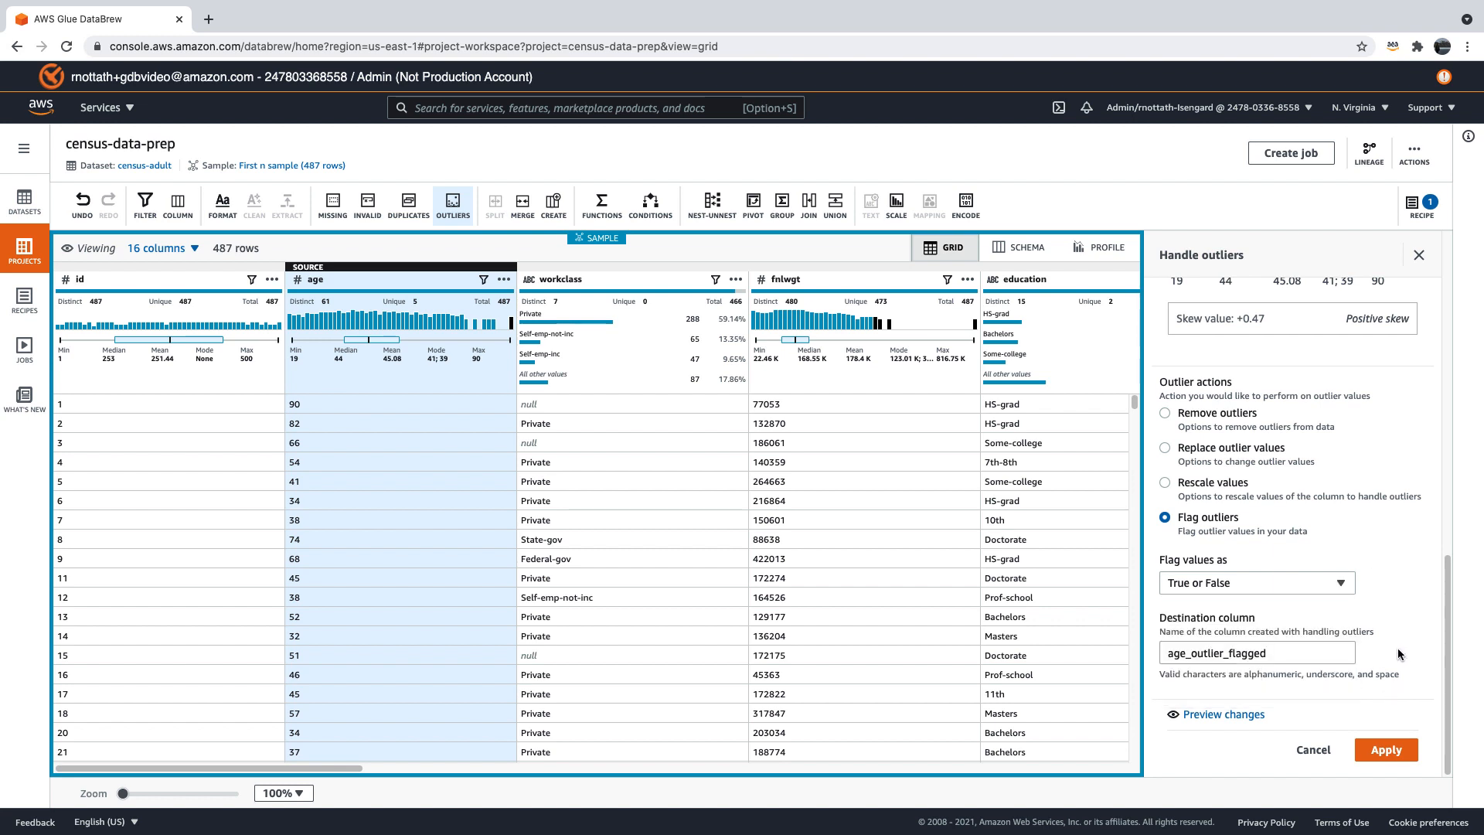
click(1390, 749)
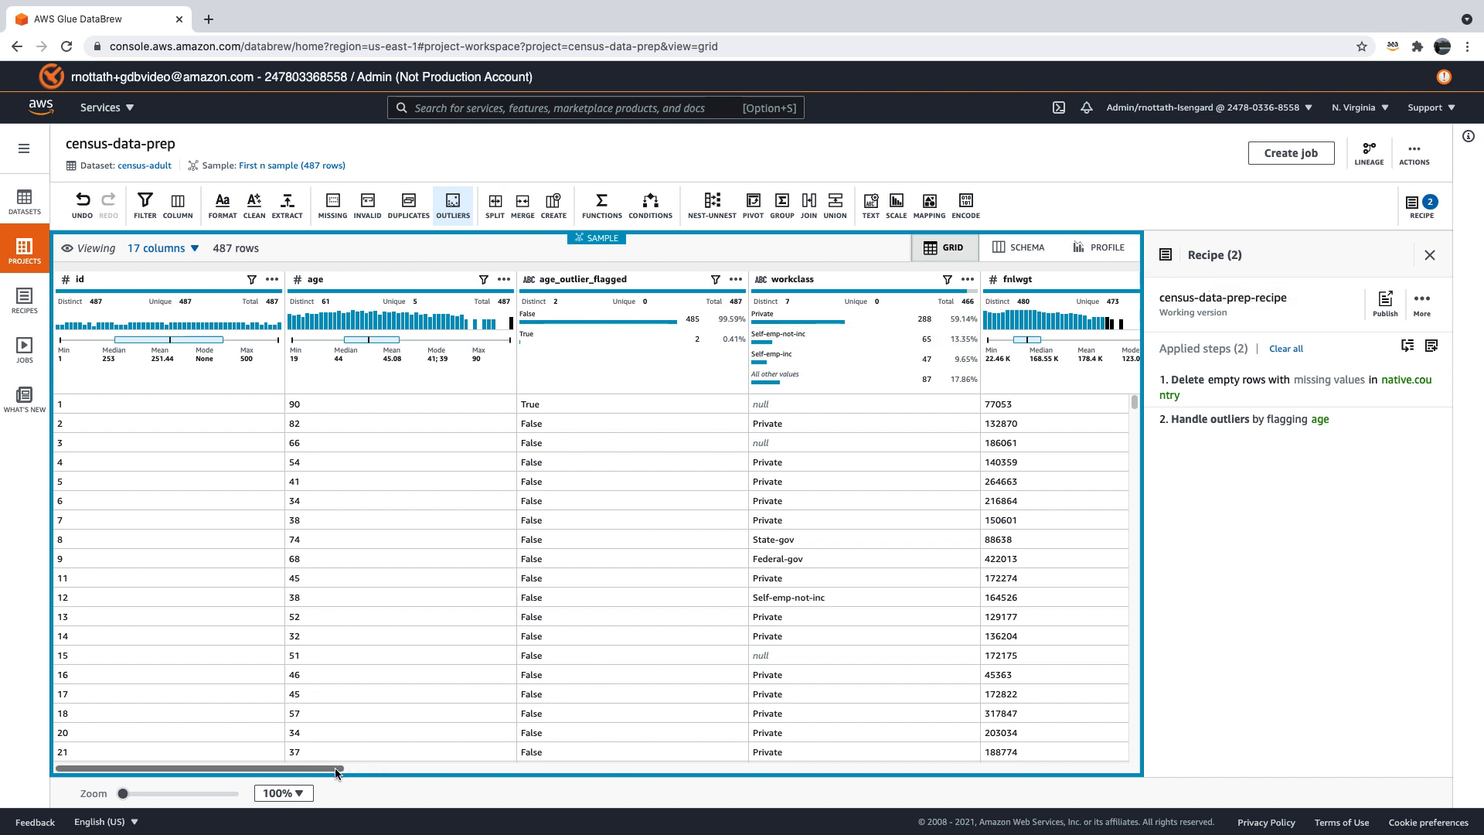
- Apply min-max normalization to the fnlwgt column for all rows, with fnlwgt_normalized column as the destination
drag(337, 771, 405, 771)
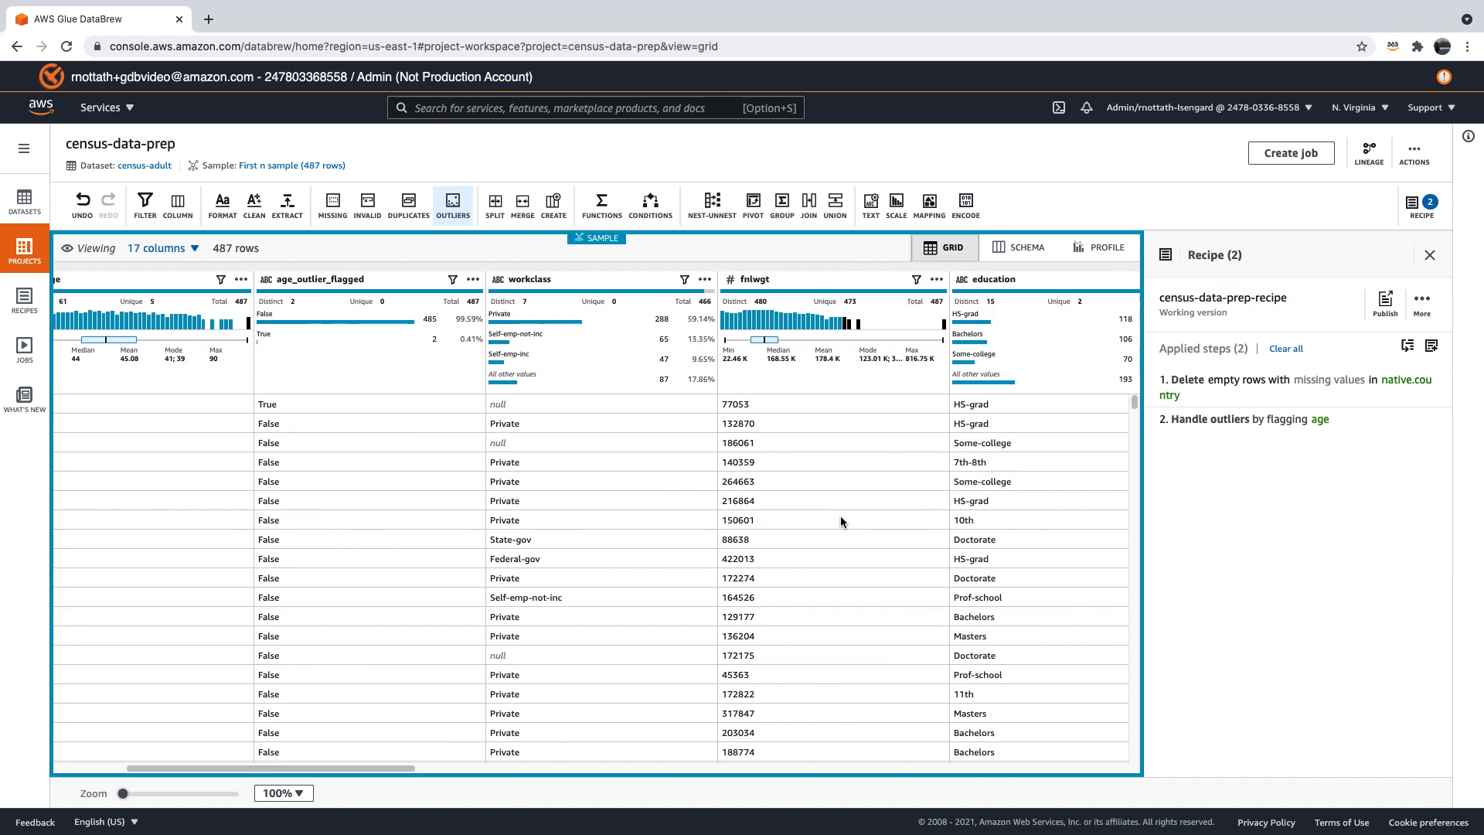
click(937, 280)
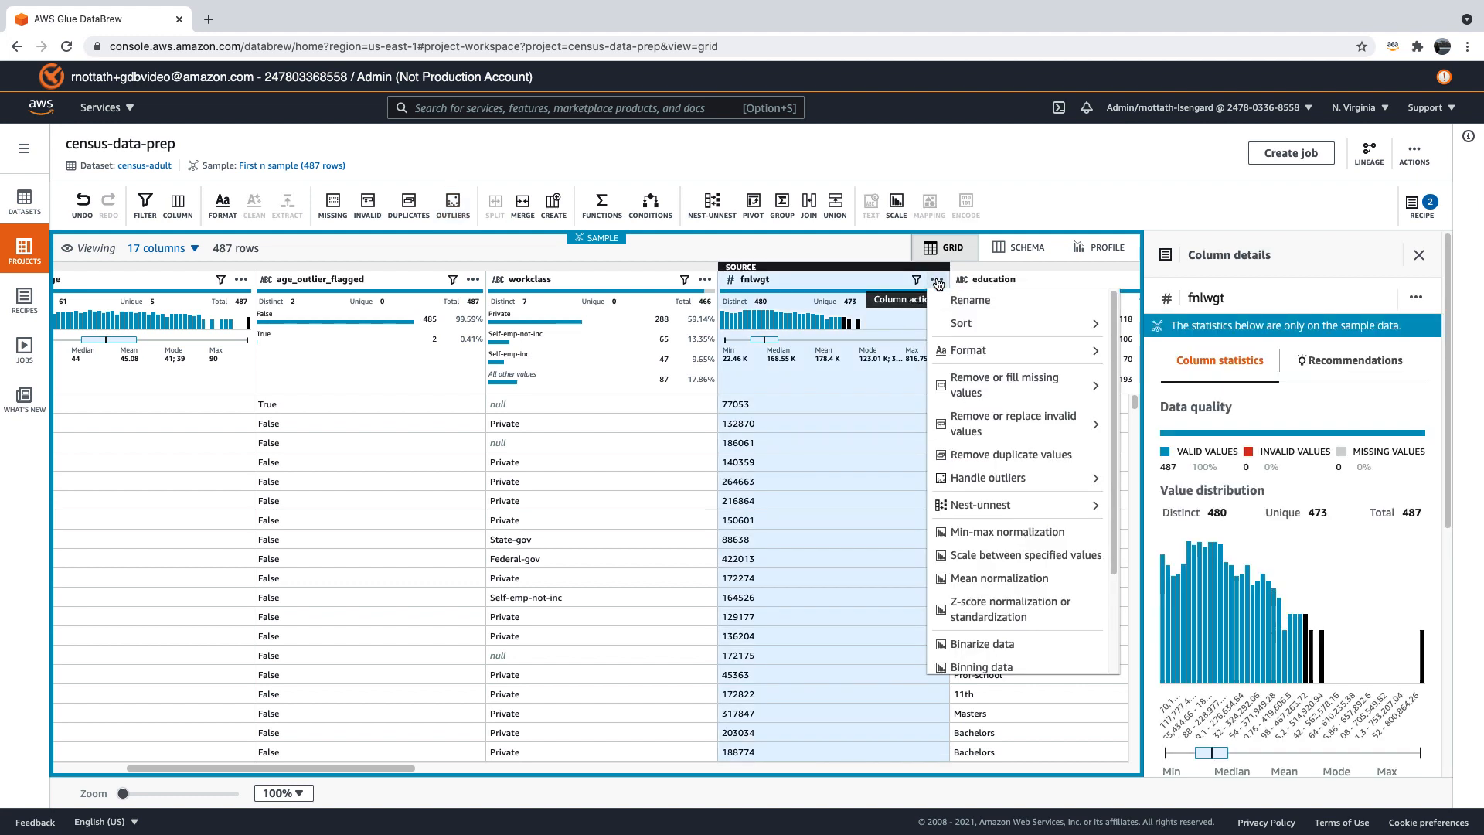
click(899, 203)
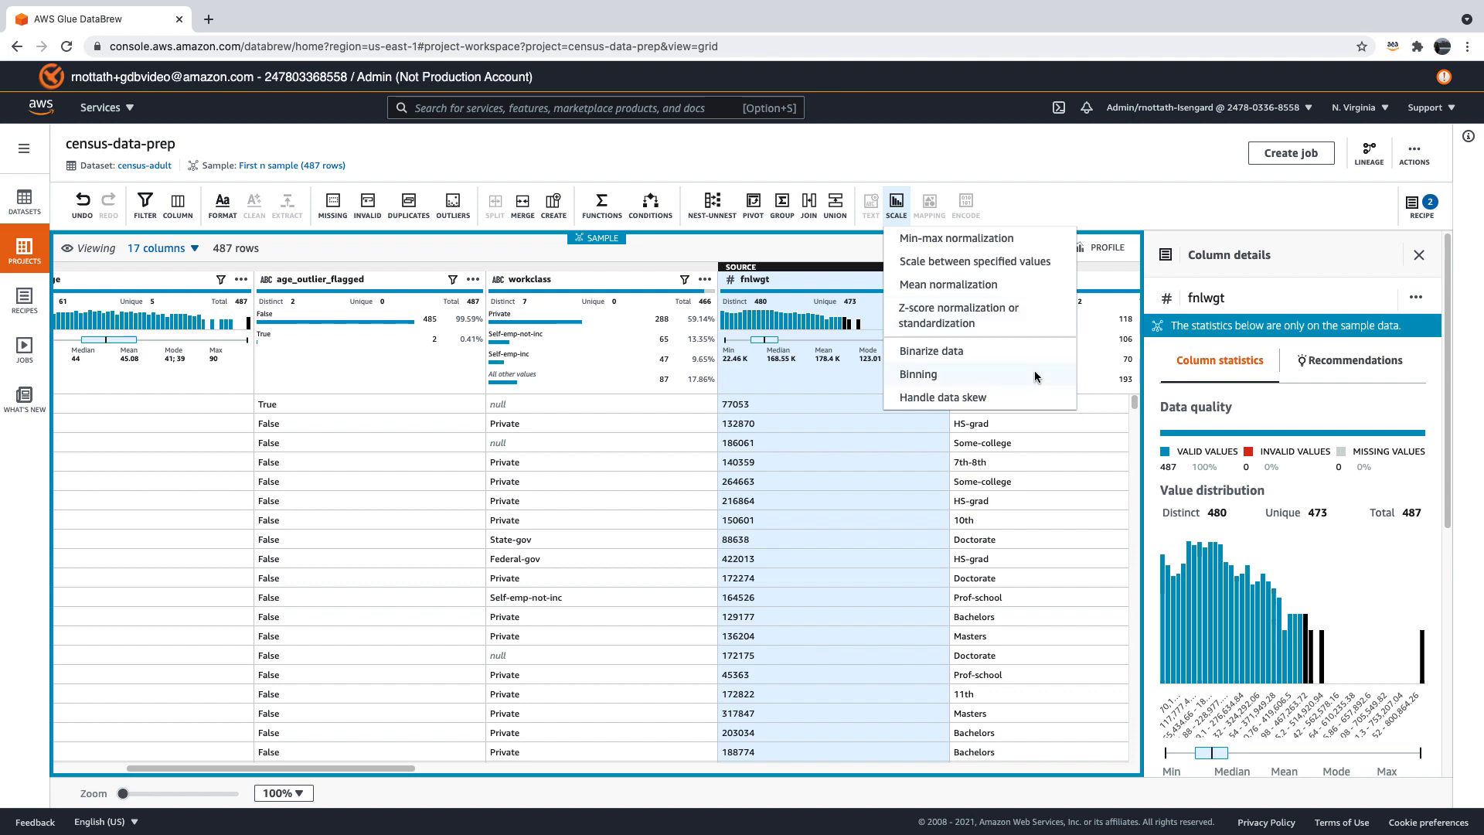
click(1030, 240)
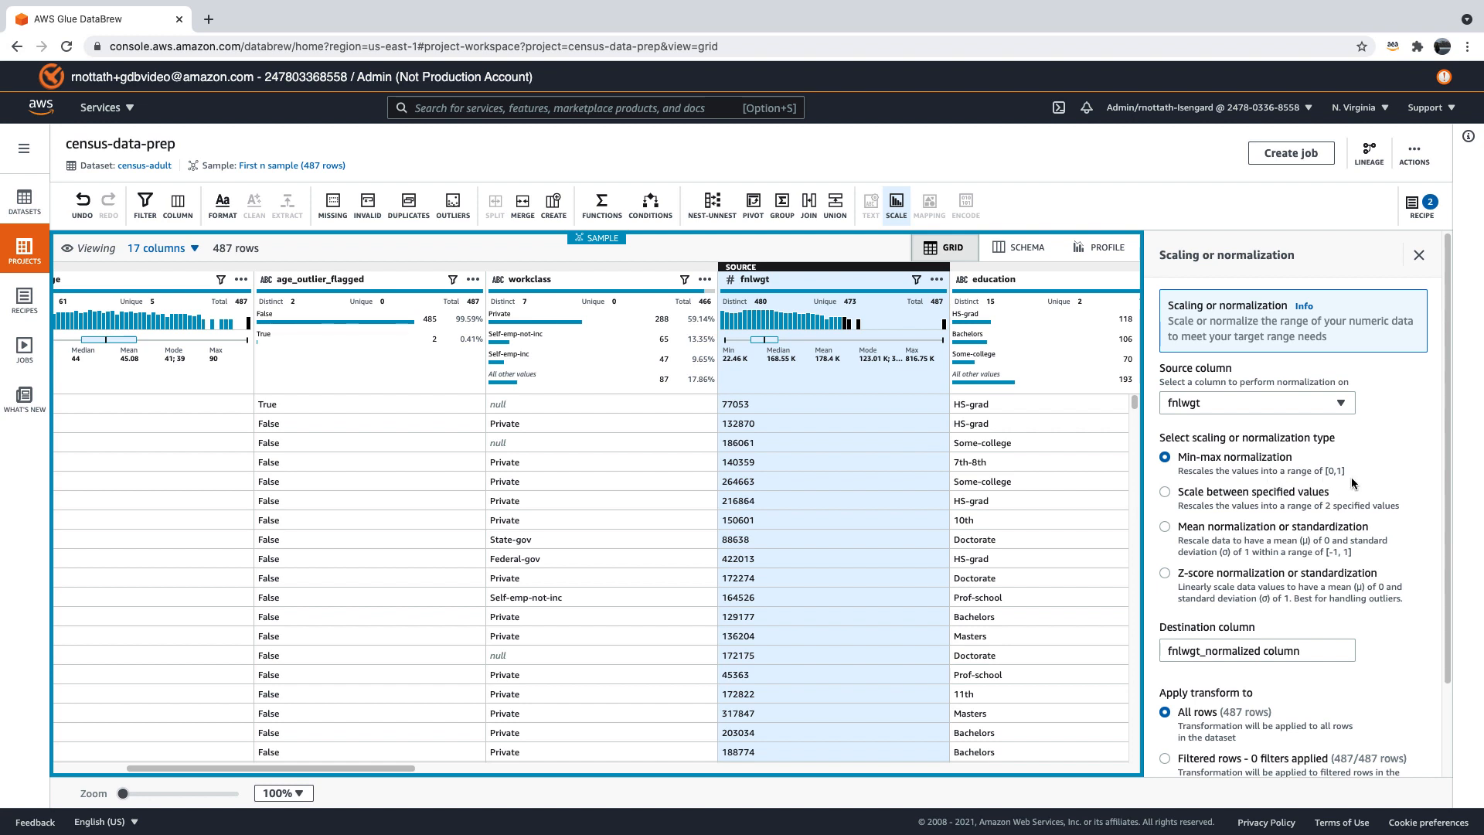
scroll(1436, 393, down, 2)
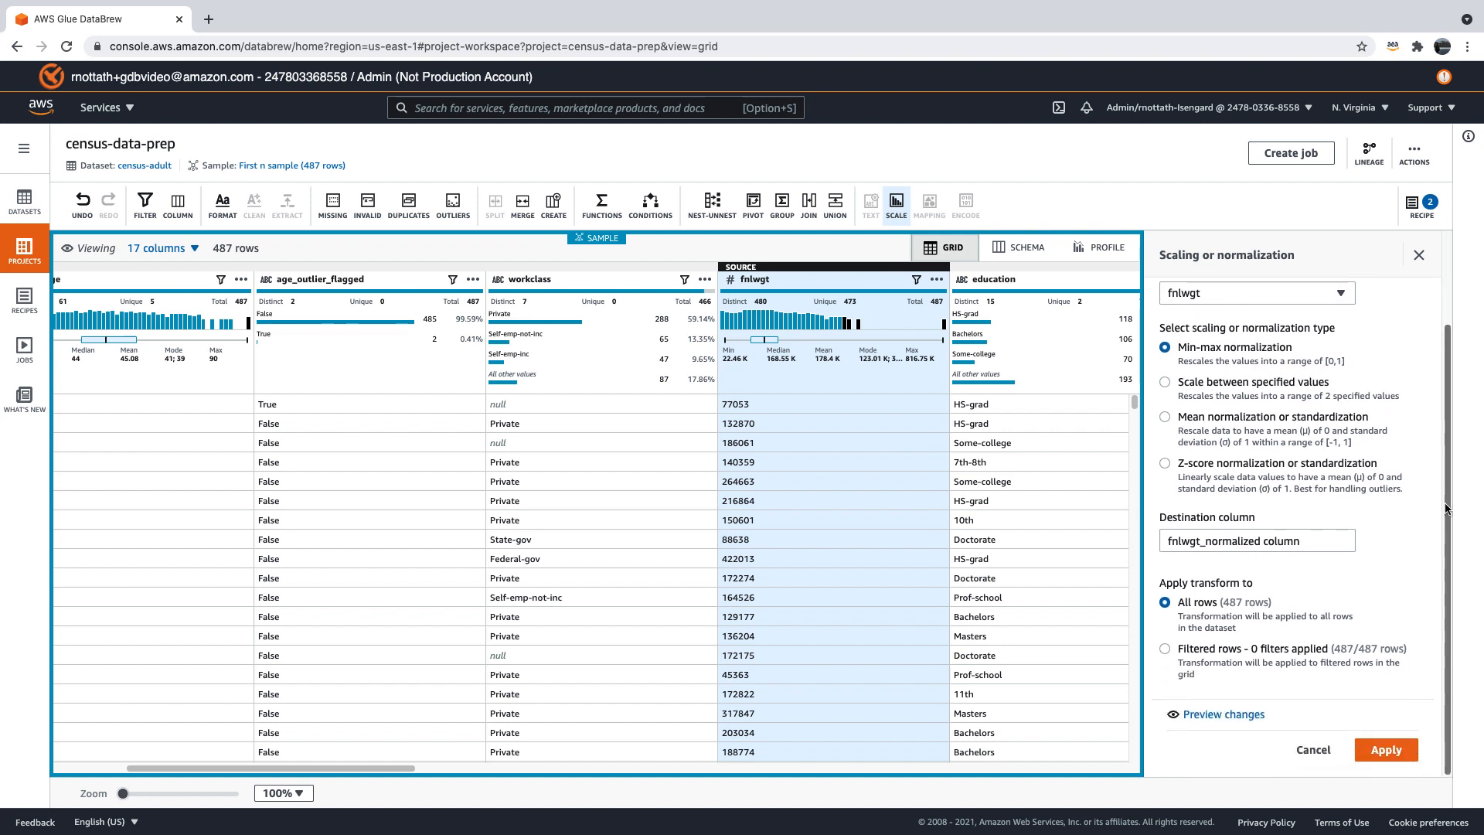
click(1385, 751)
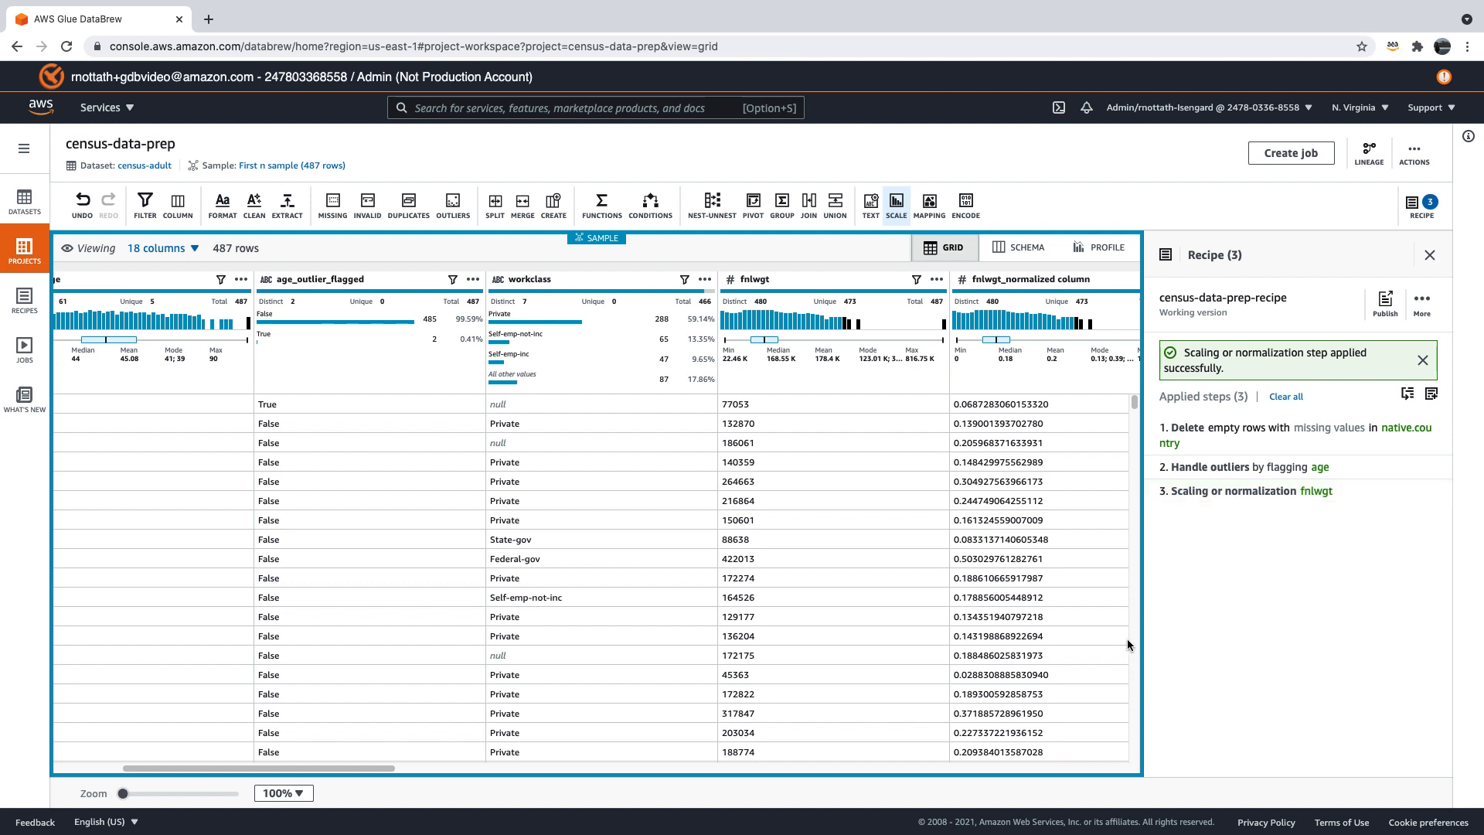
- Find the capital.loss column and apply min-max normalization to all rows, with capital_loss_normalized column as the destination
click(197, 252)
click(209, 311)
text(c)
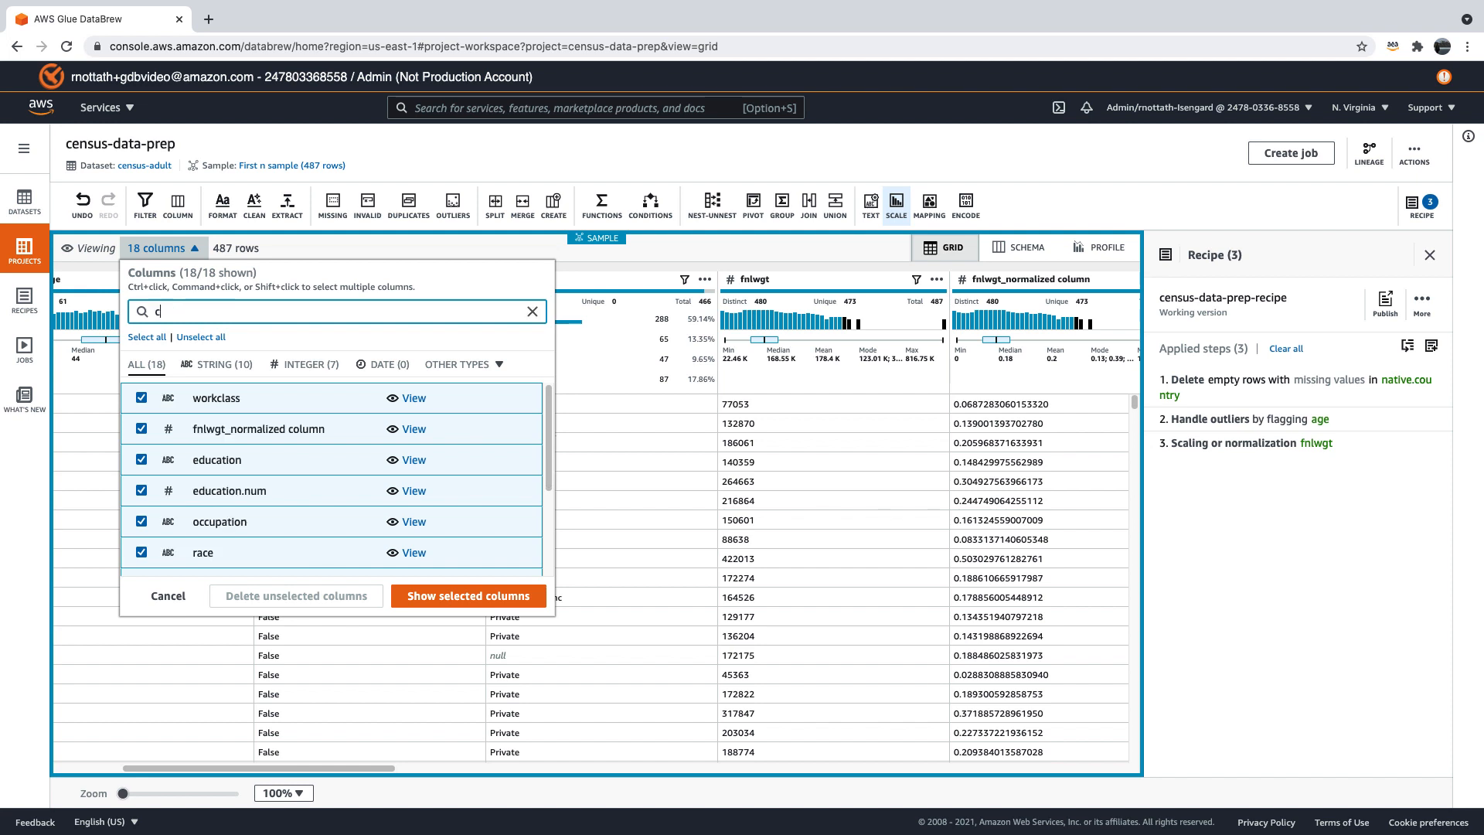
text(apita)
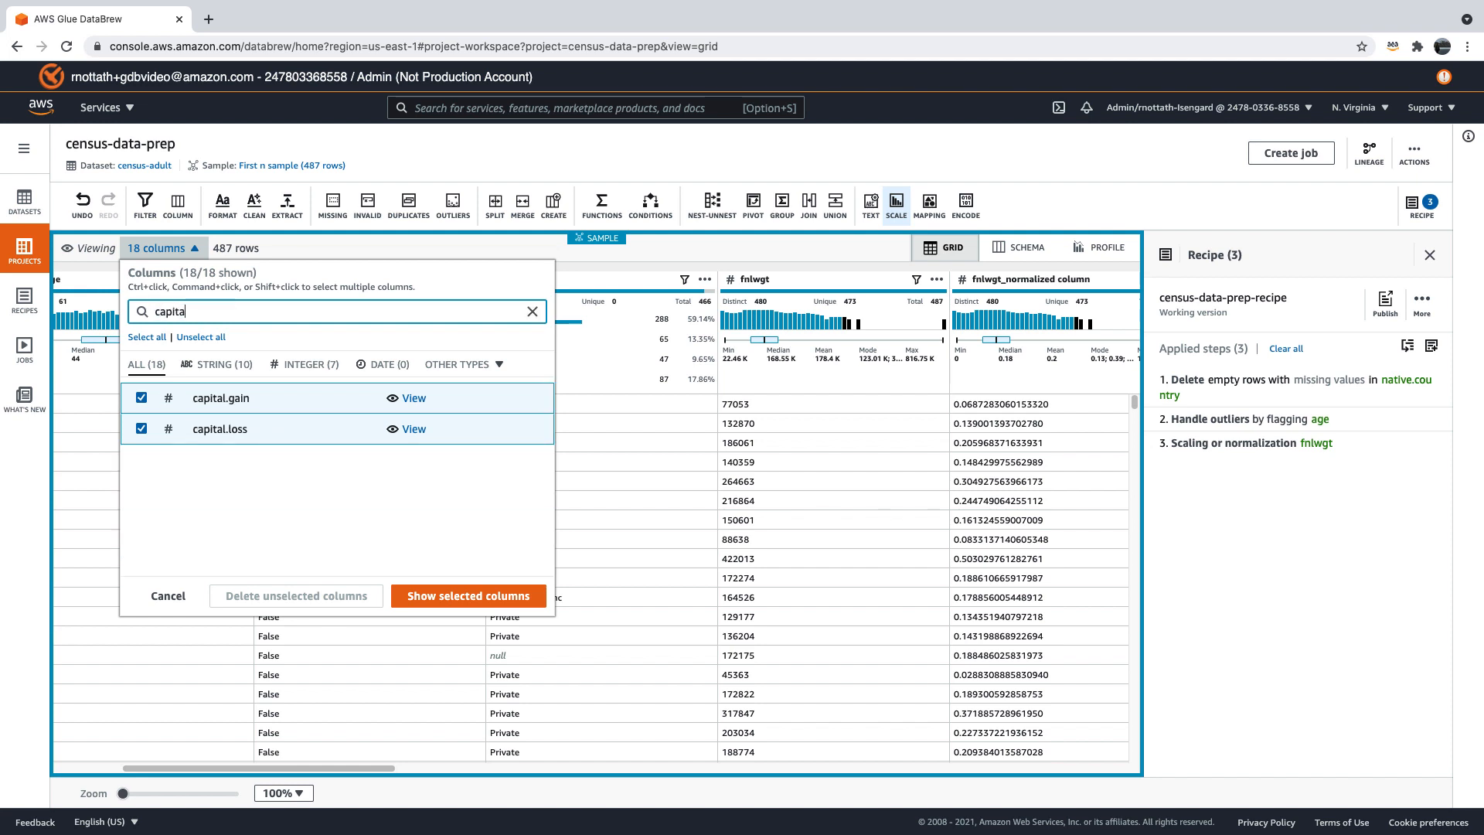
click(414, 429)
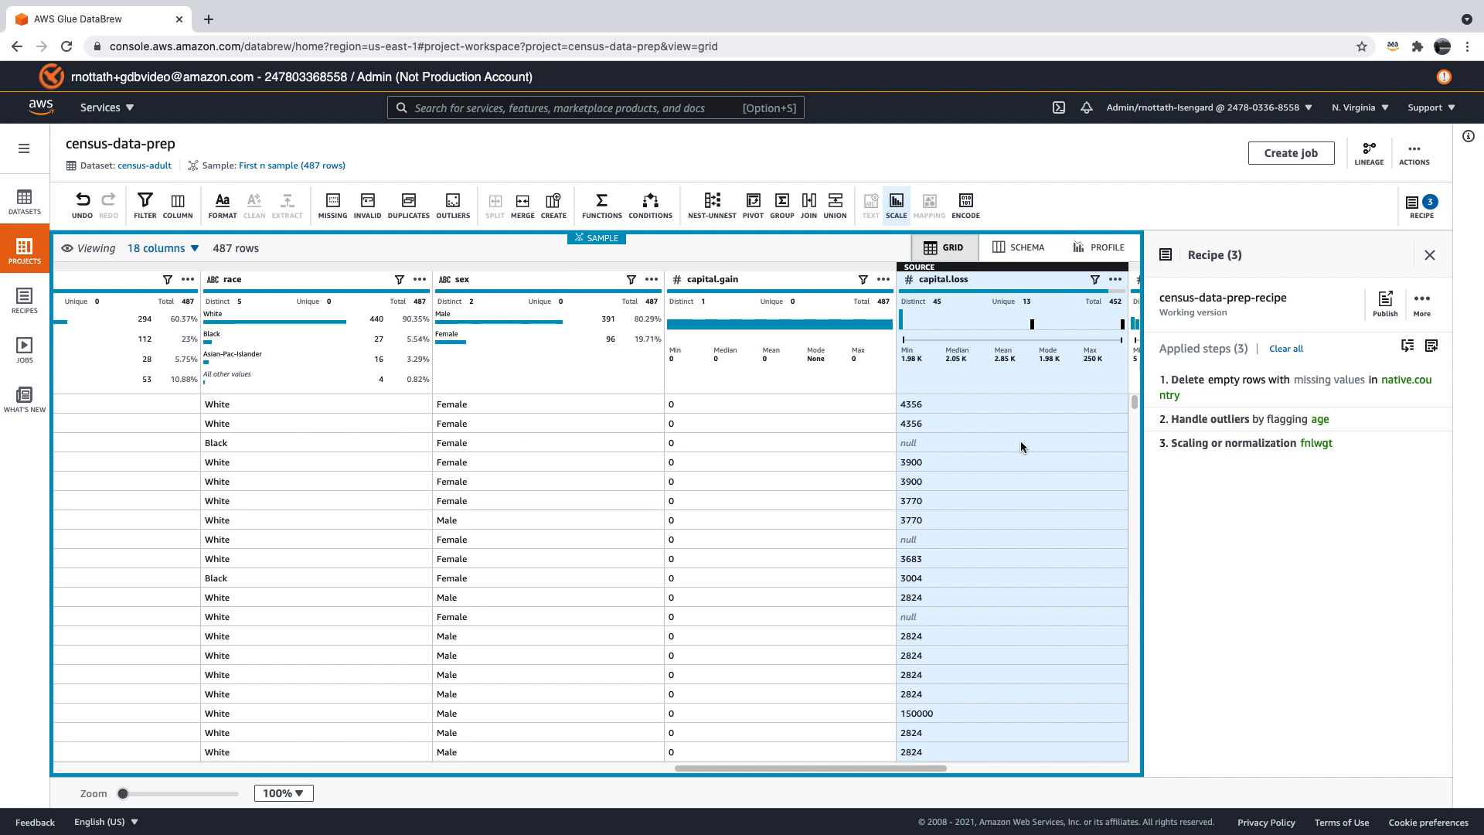
click(896, 205)
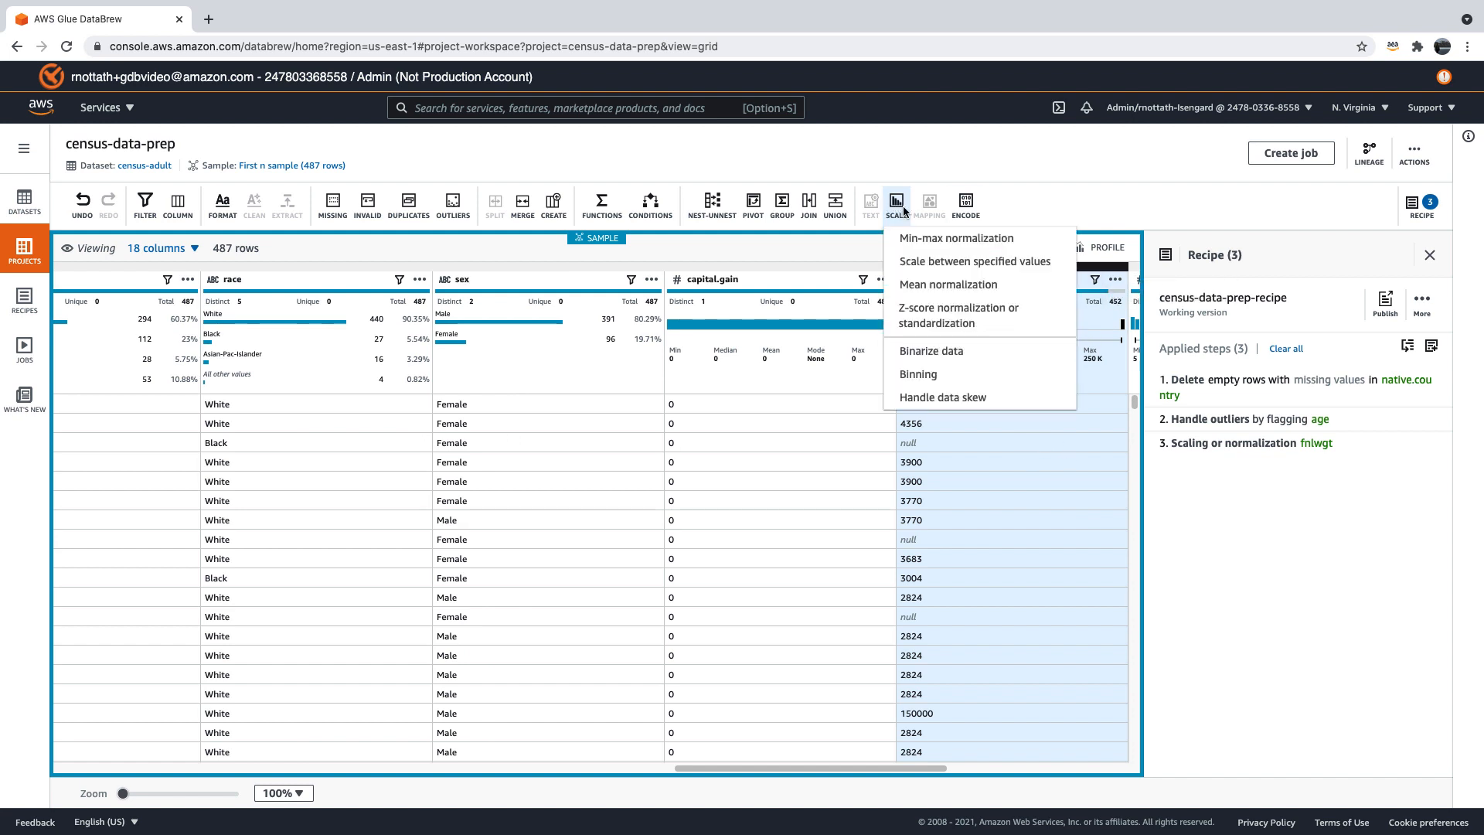
click(930, 238)
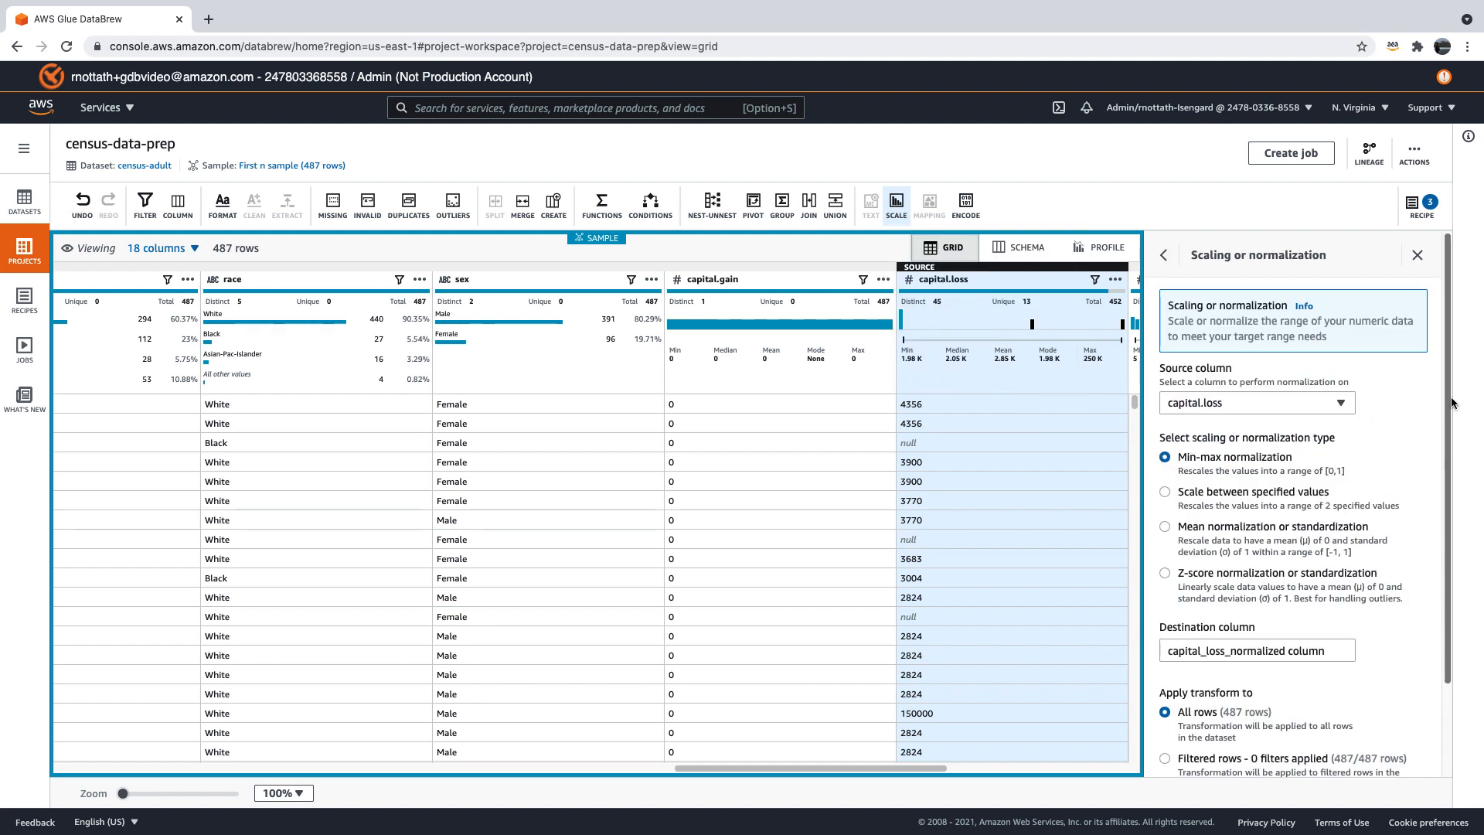
scroll(1452, 402, down, 3)
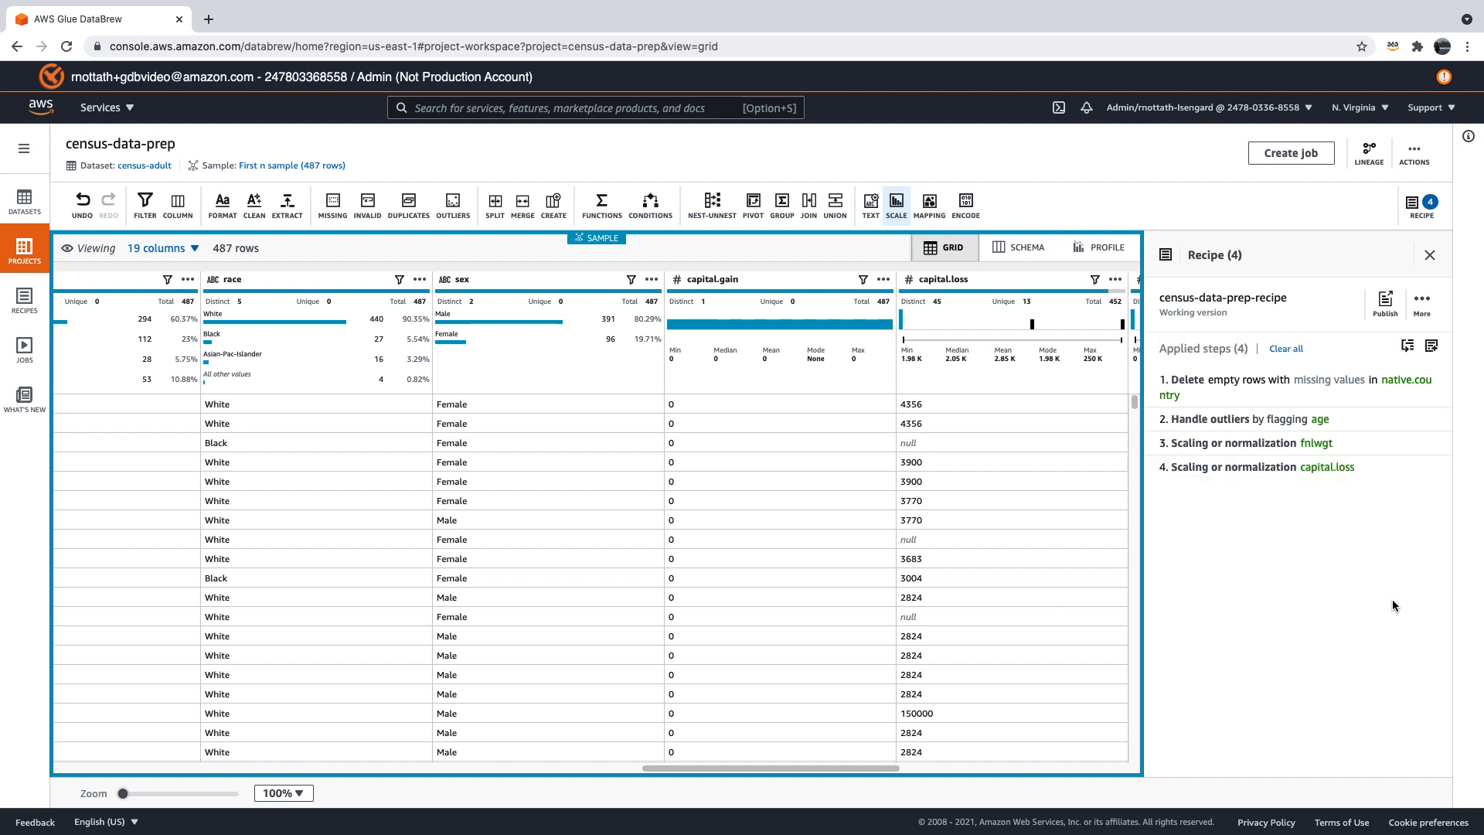
- Find the marital.status column and categorically map all its values to numeric values for all rows, with marital_status_mapped as the destination column
click(195, 248)
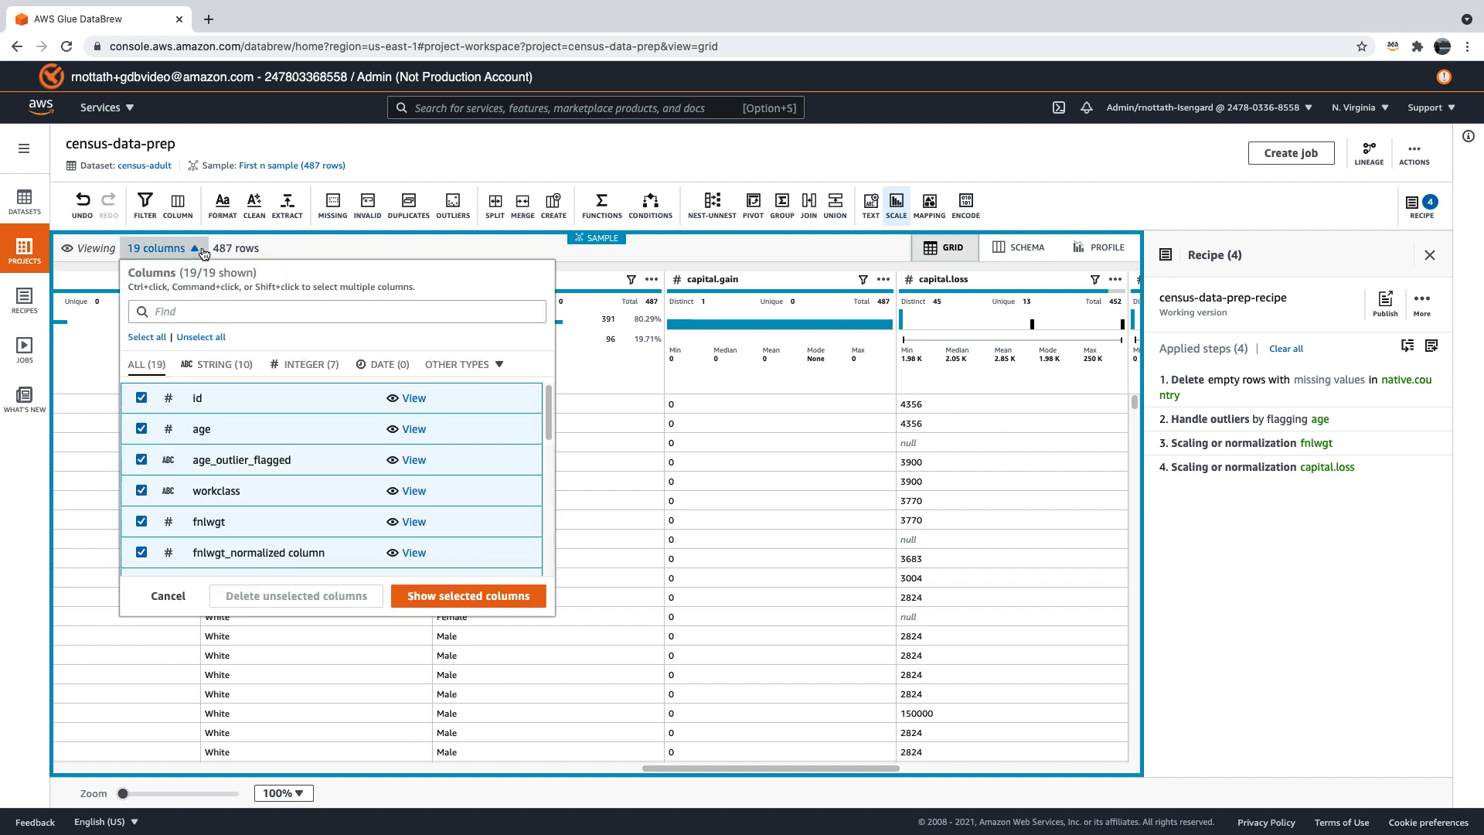
click(216, 311)
text(marita)
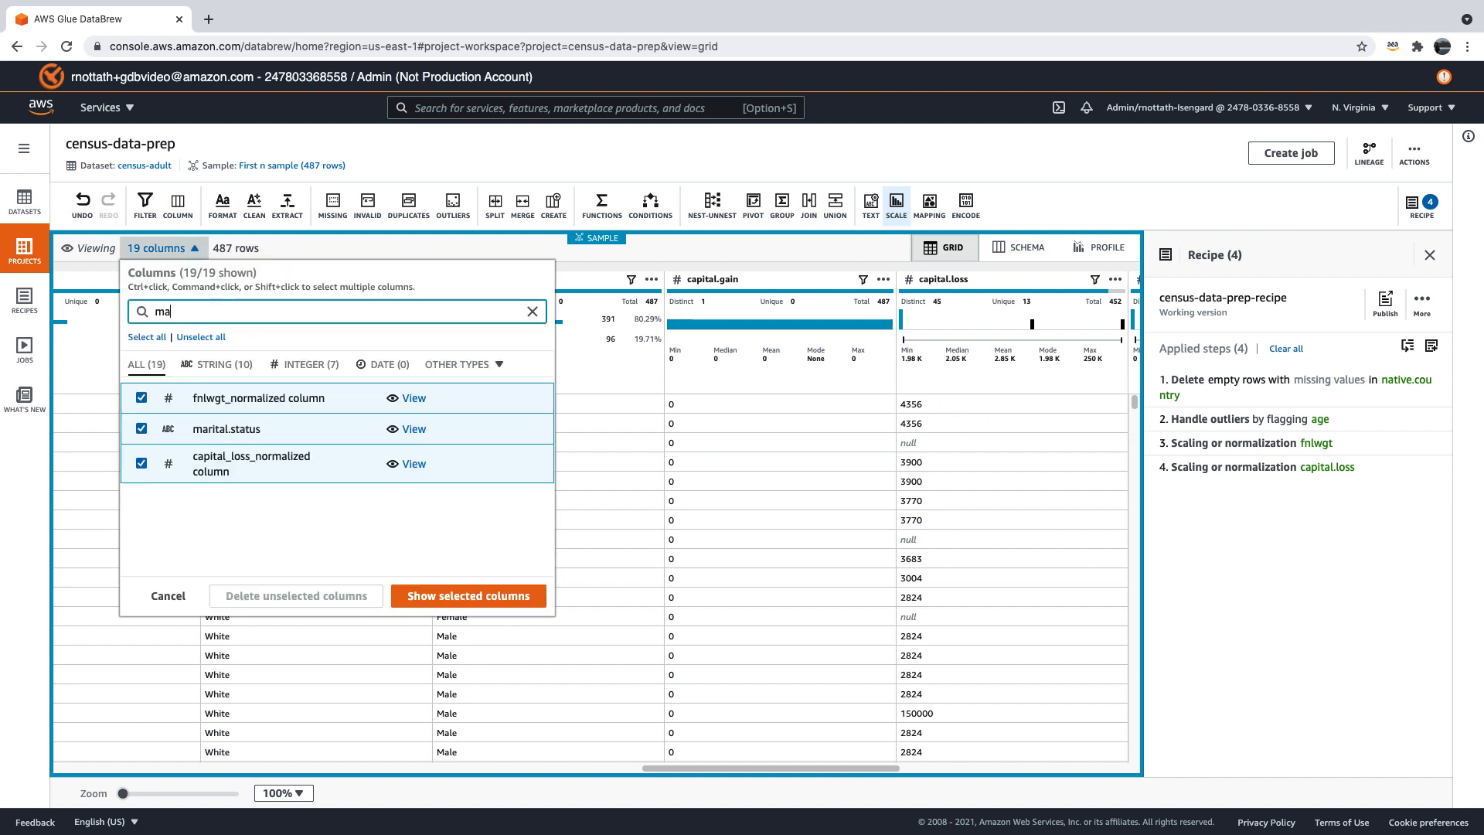
click(414, 398)
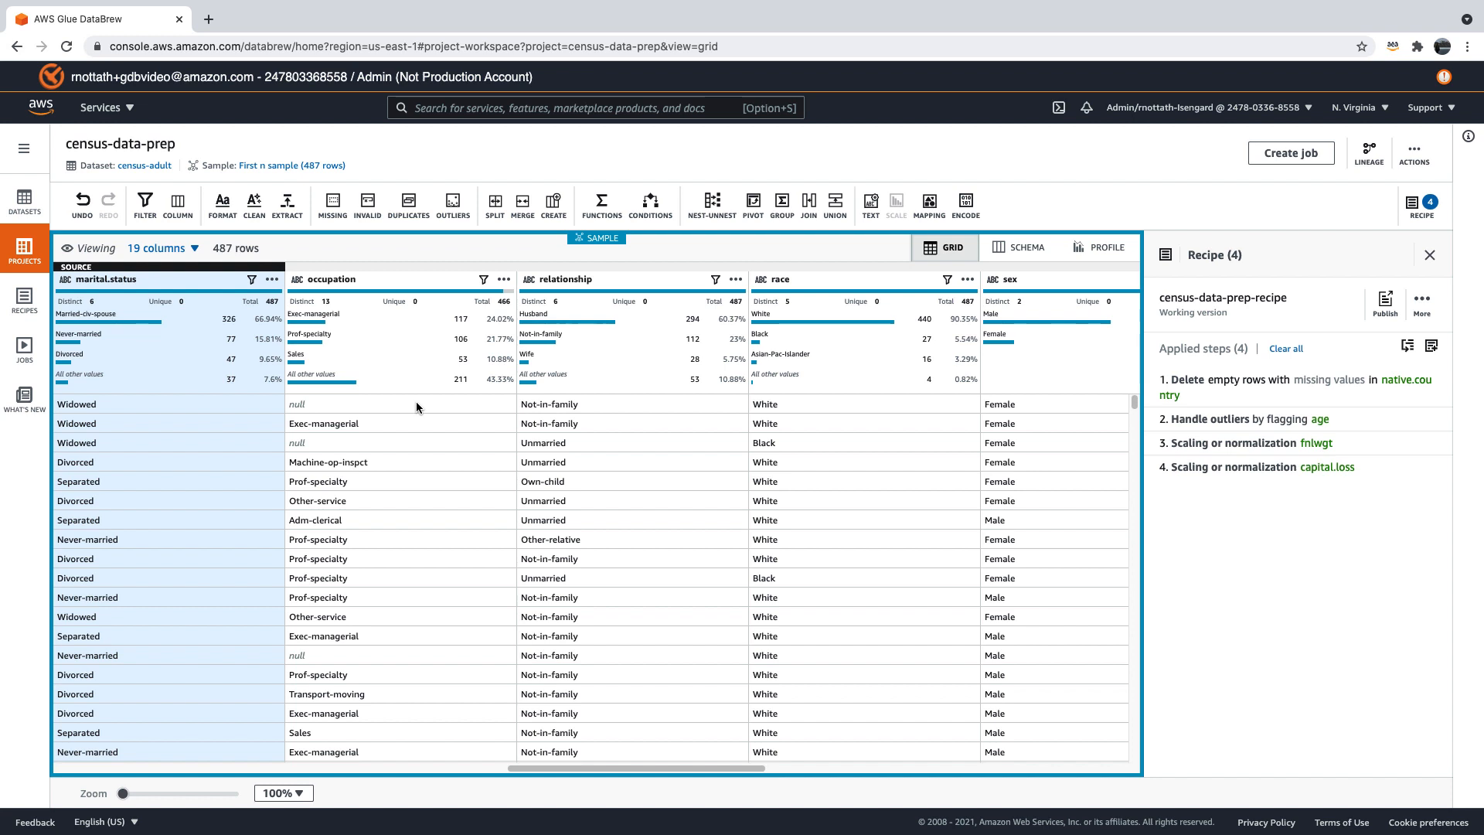
click(928, 205)
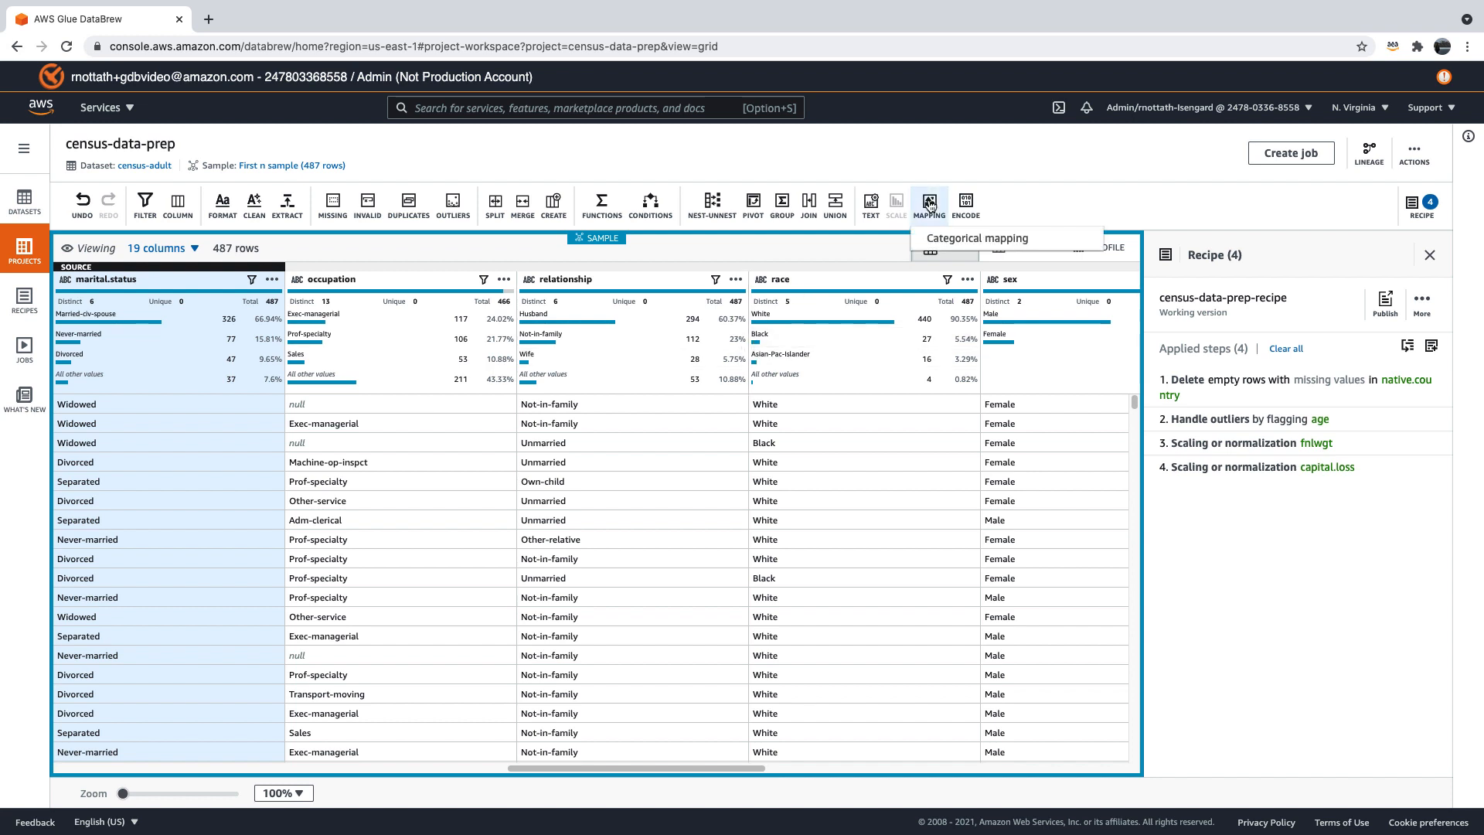
click(1039, 238)
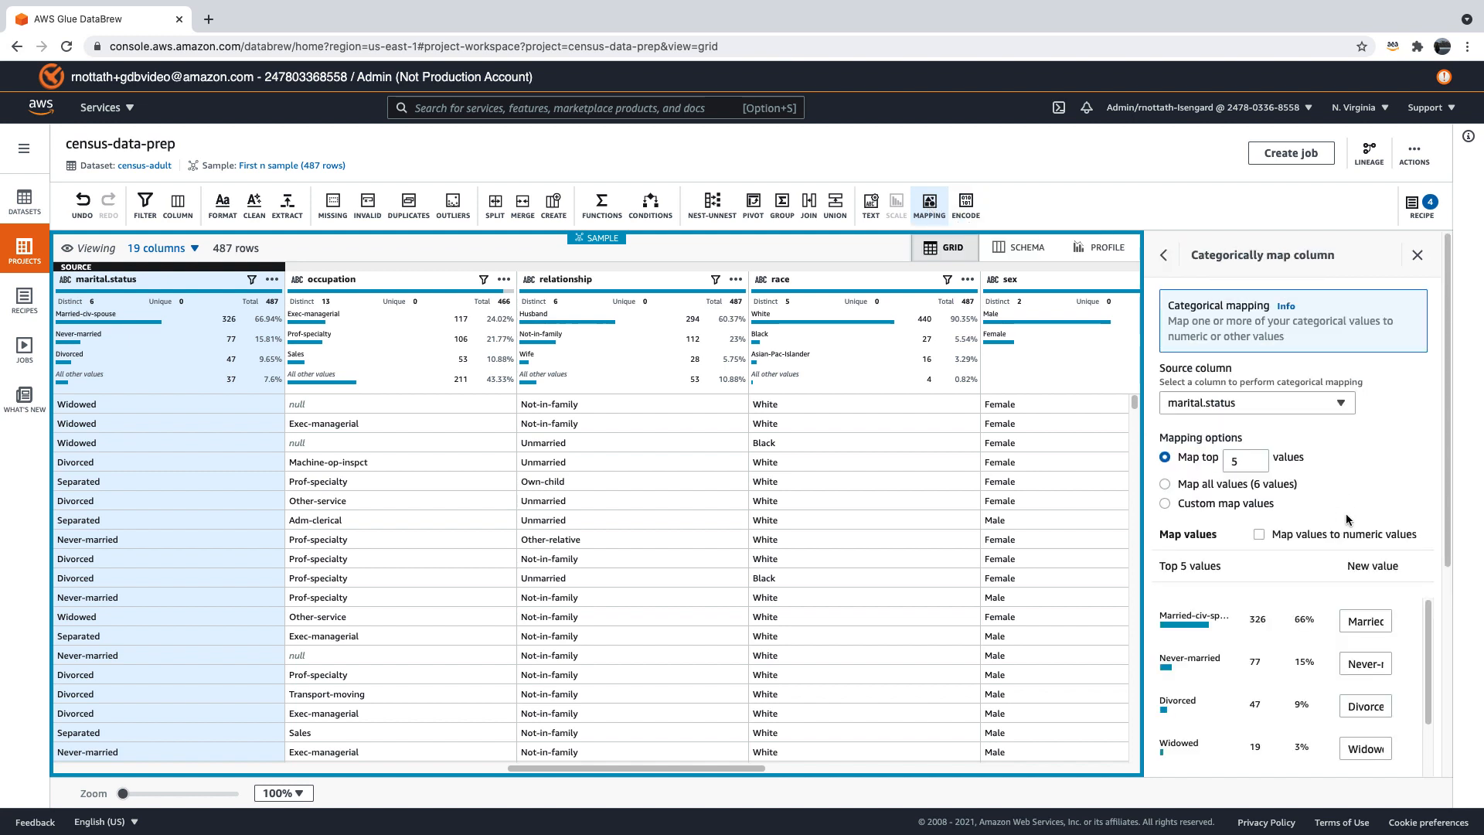
drag(1447, 404, 1447, 429)
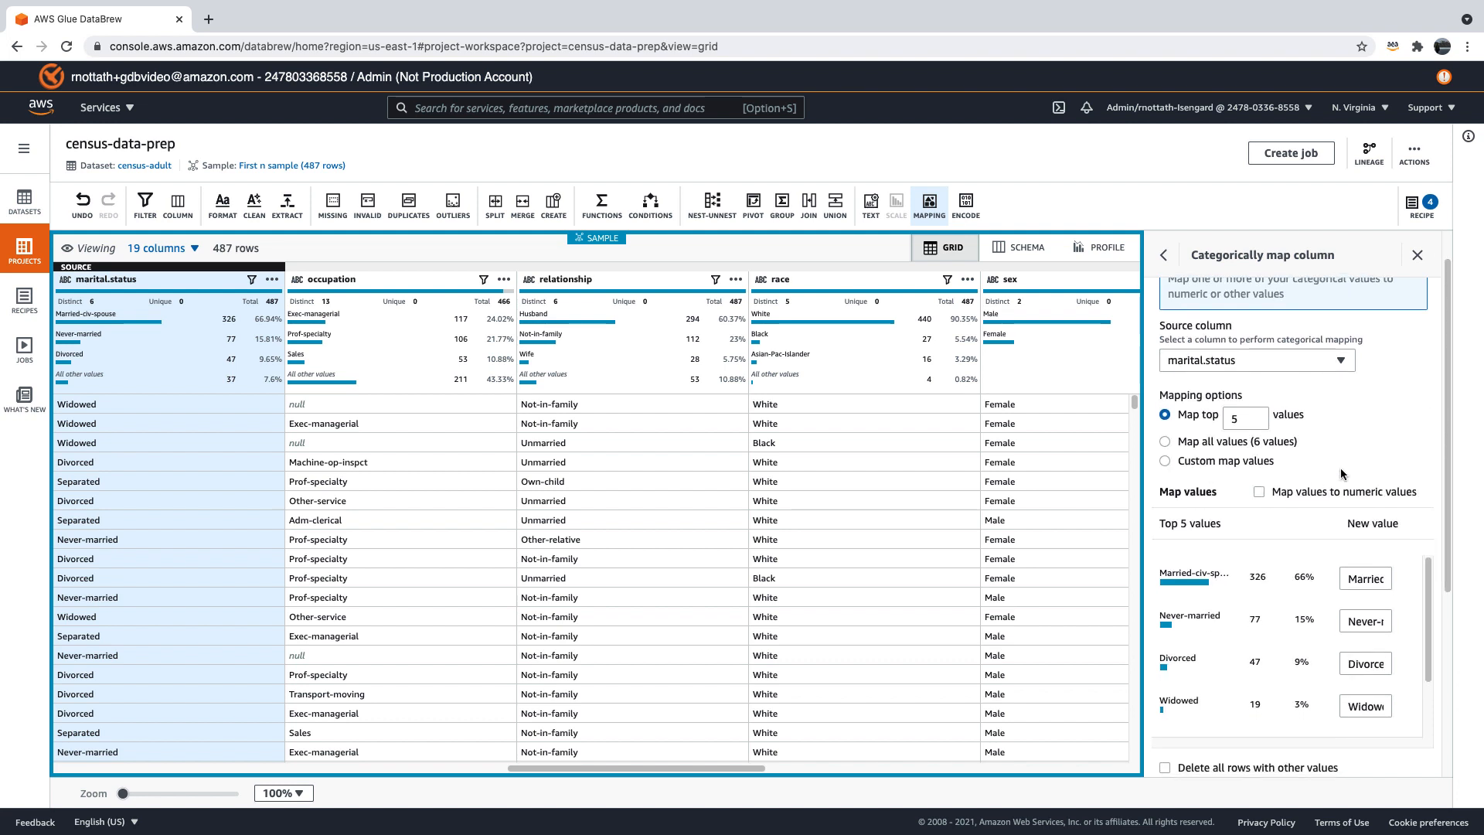
click(1166, 442)
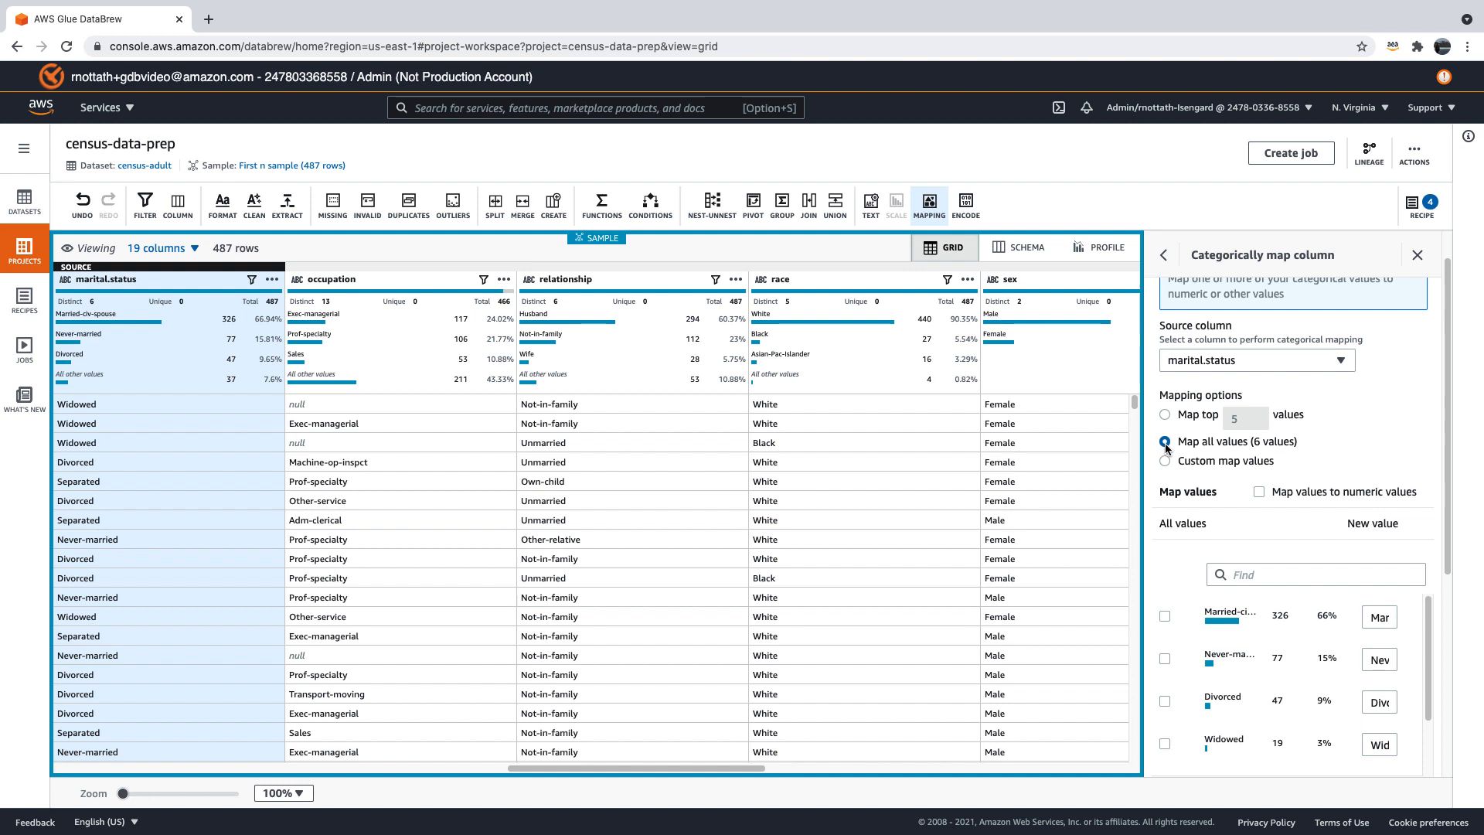
click(1260, 492)
drag(1447, 398, 1431, 501)
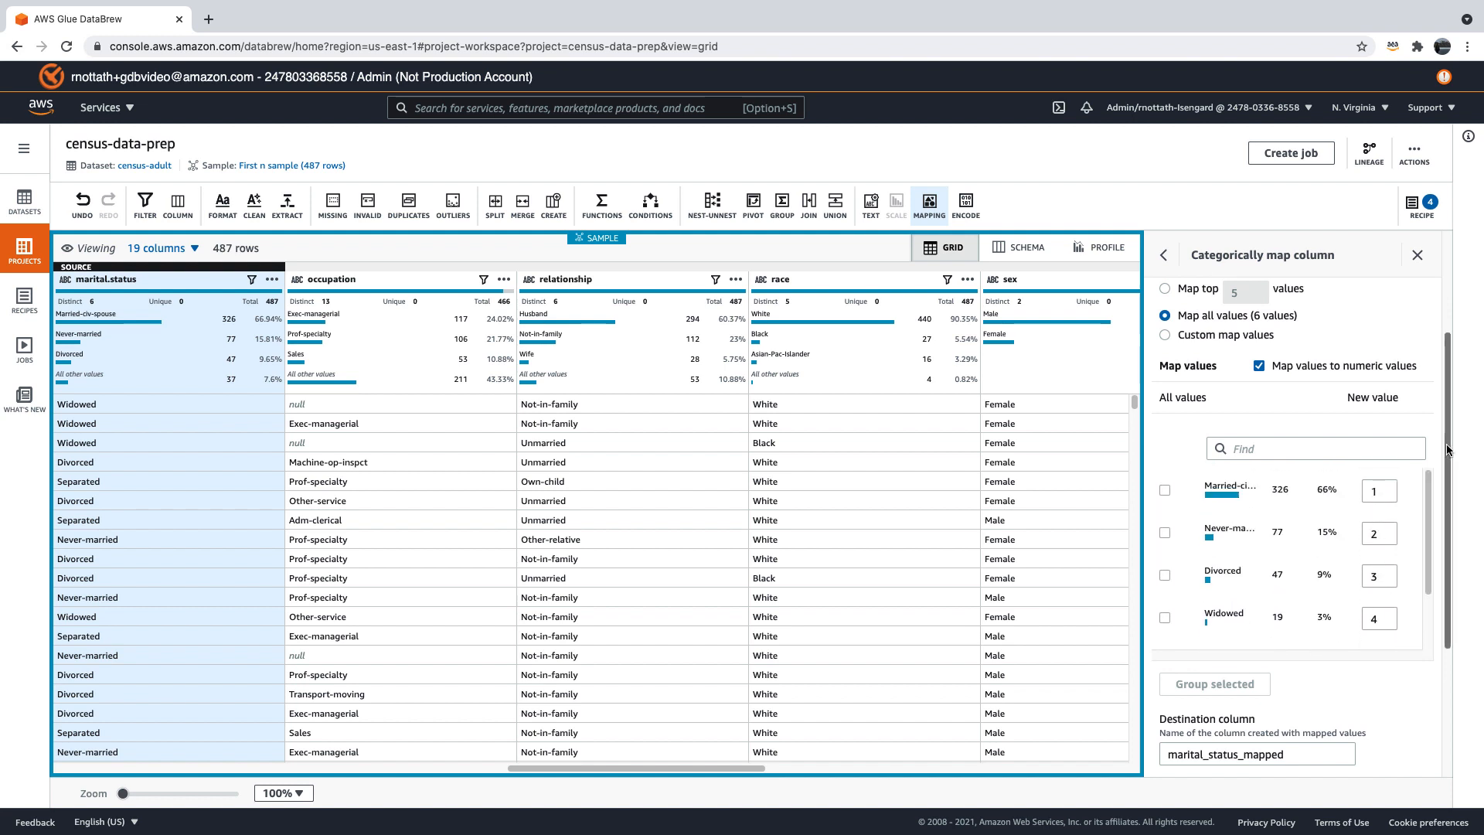
scroll(1432, 541, down, 3)
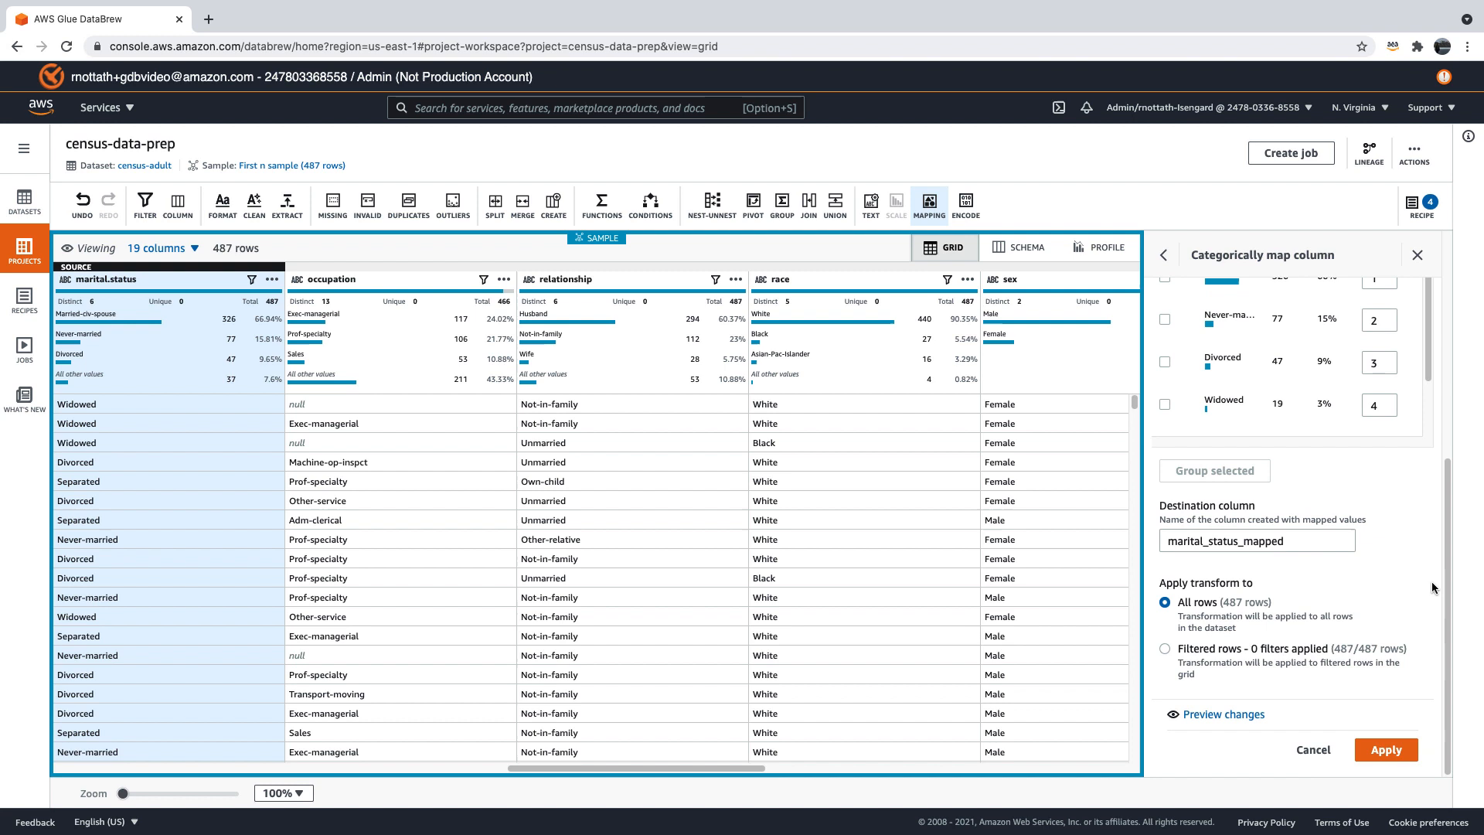
click(1398, 750)
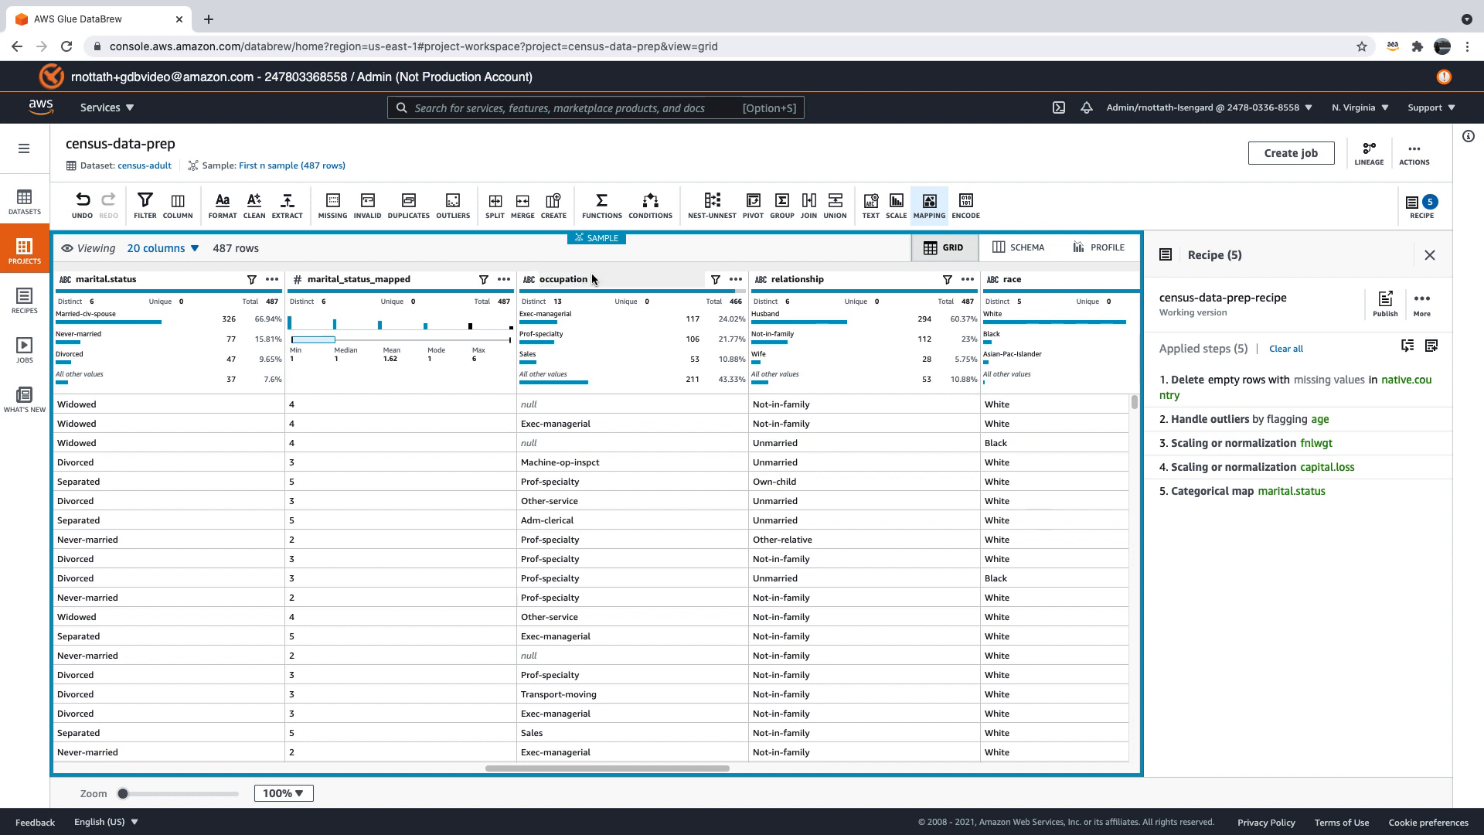
- Find the workclass column and one-hot encode it, applying the transform to all rows
click(195, 252)
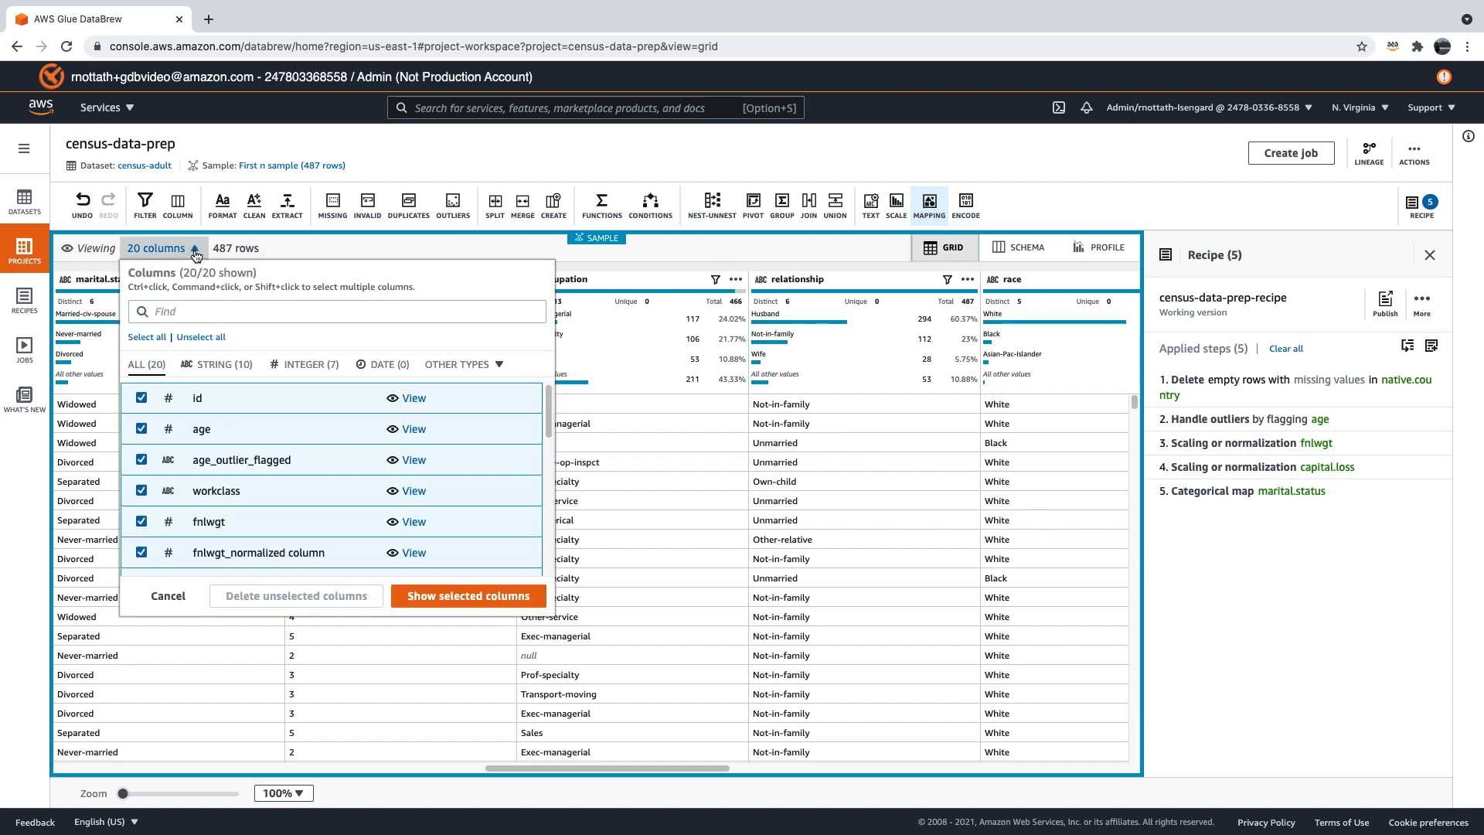
click(212, 306)
text(wor)
text(kca)
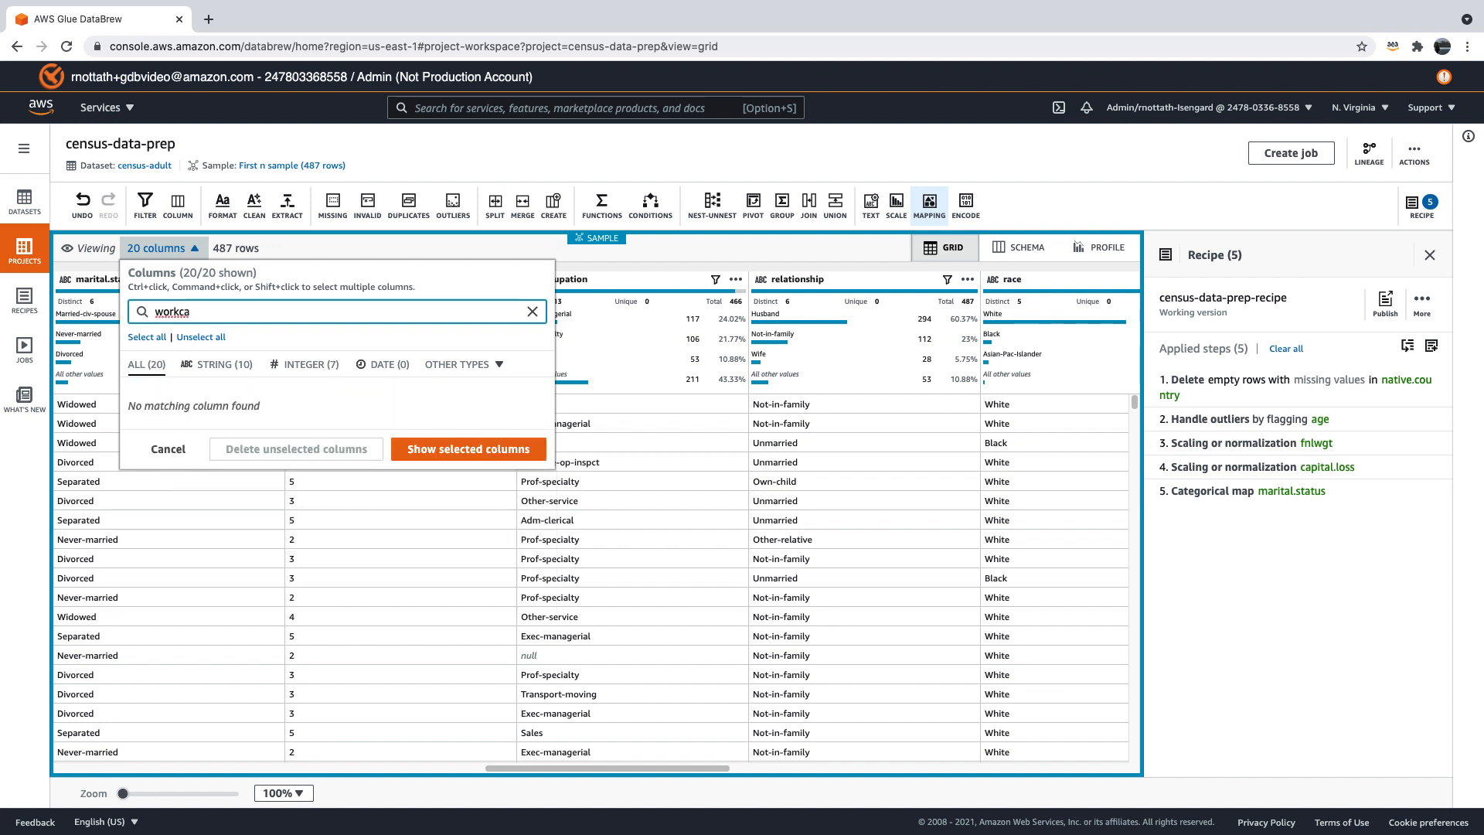
key(BackSpace)
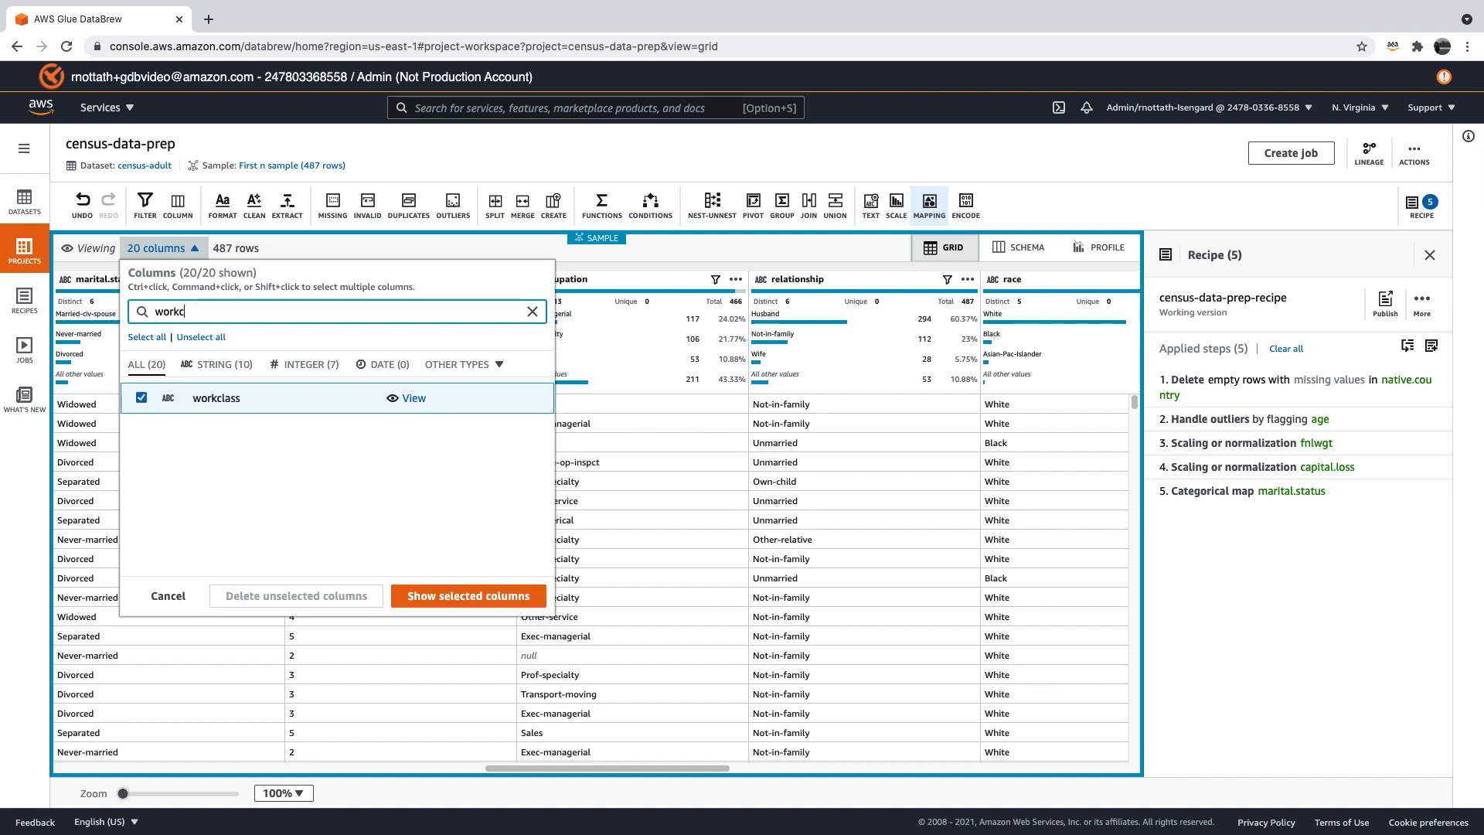
click(415, 399)
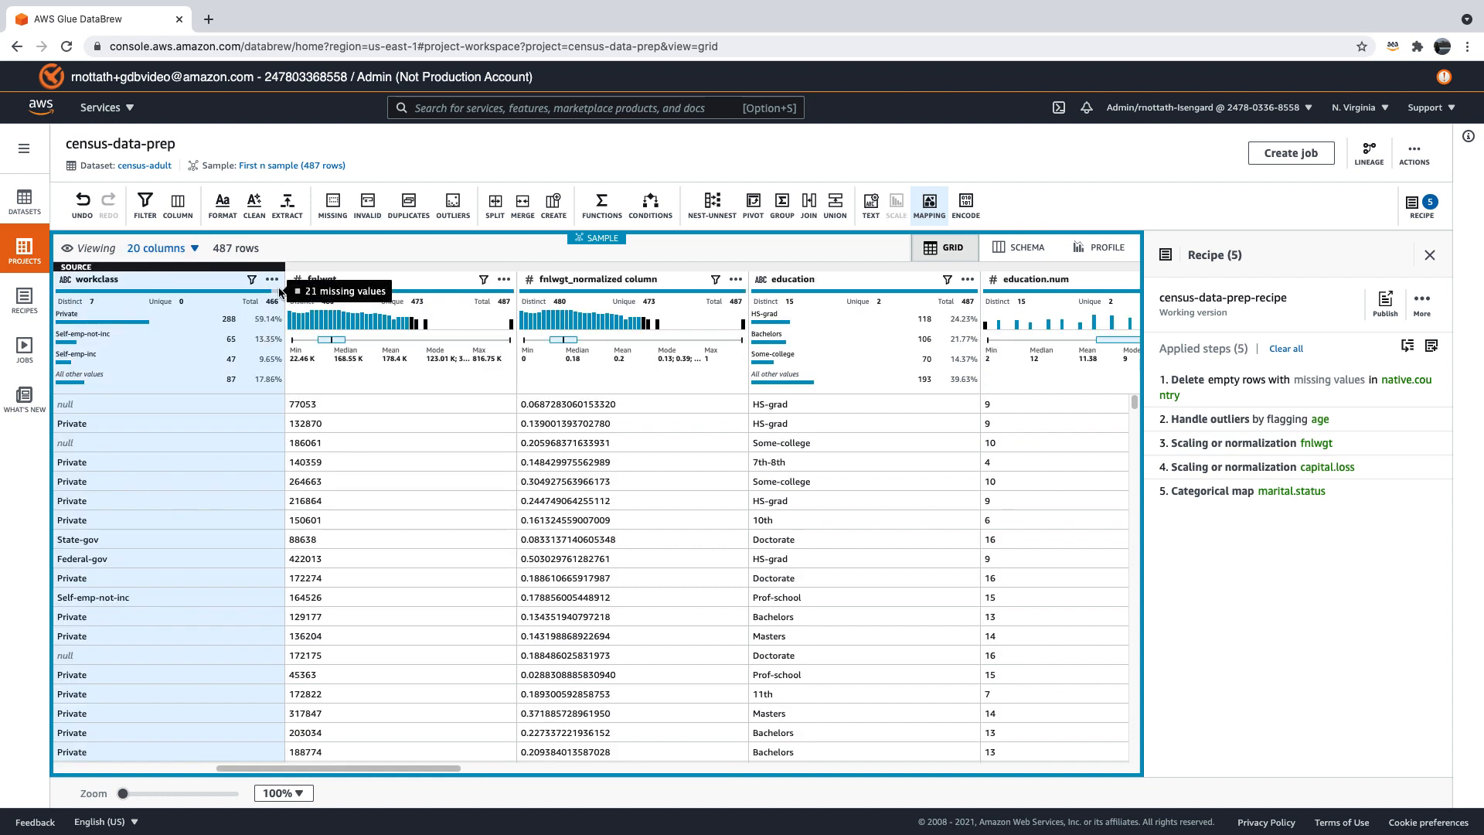
click(976, 214)
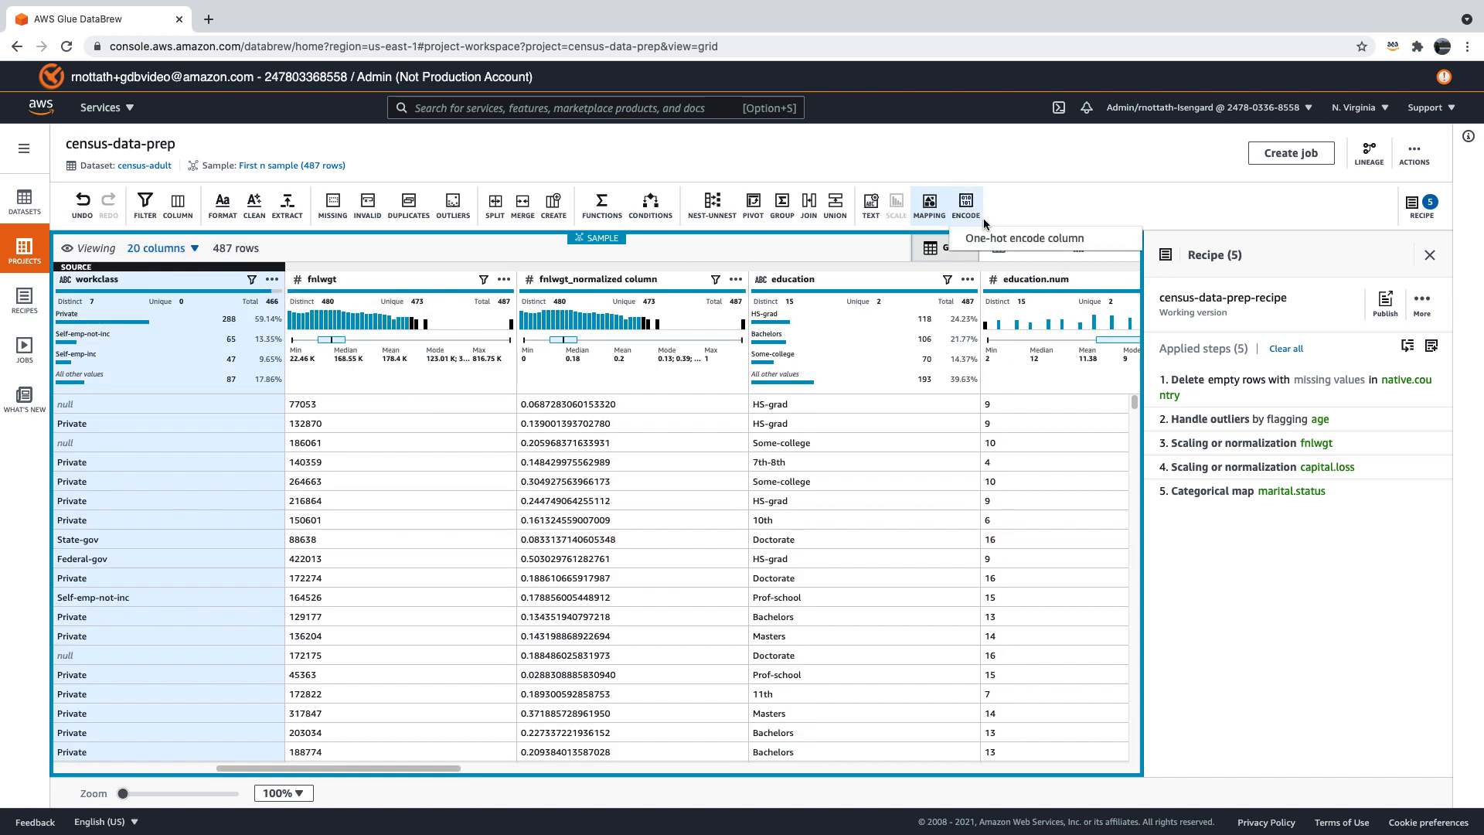
click(995, 242)
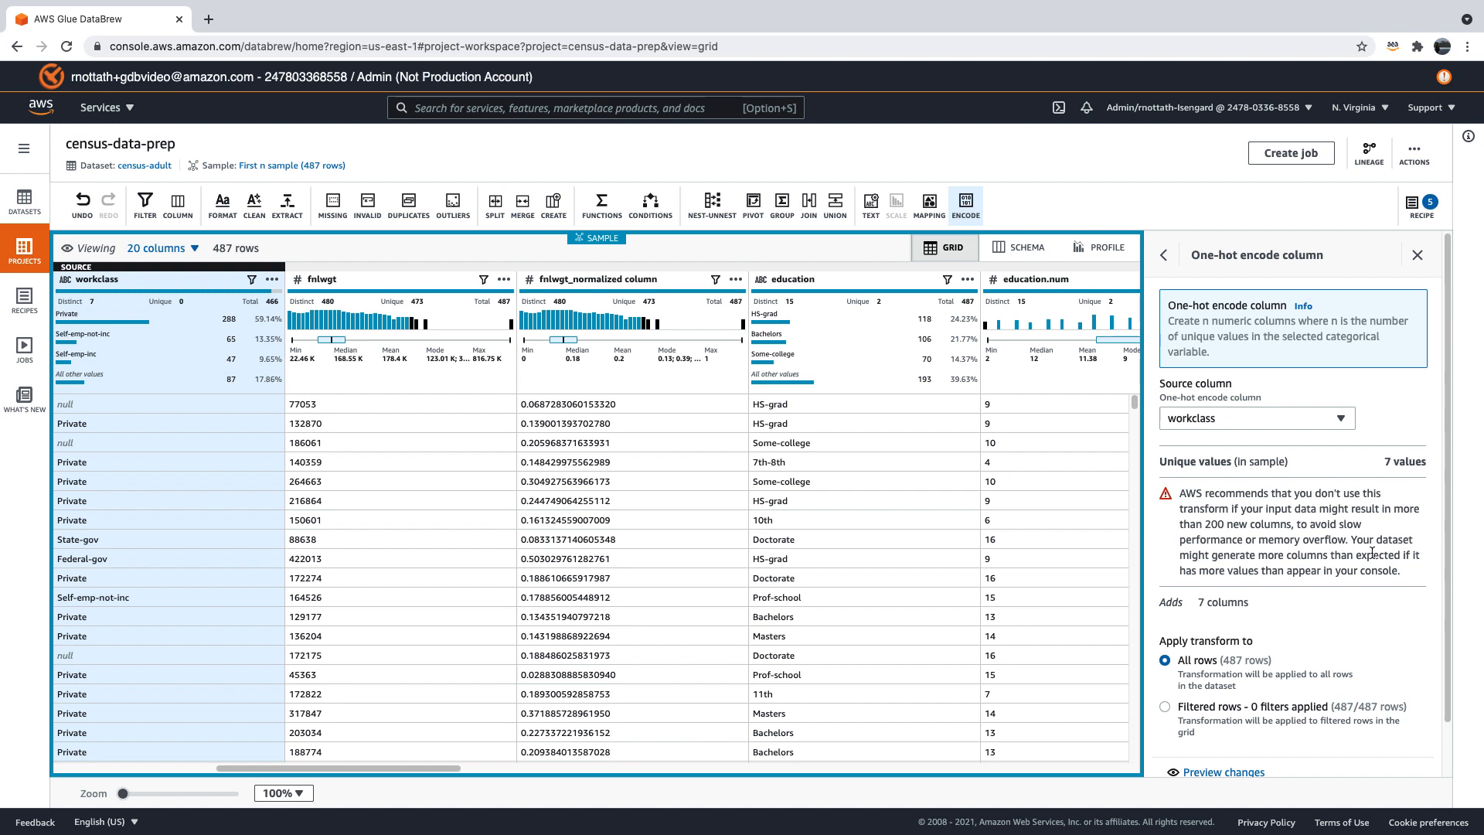
scroll(1428, 634, down, 2)
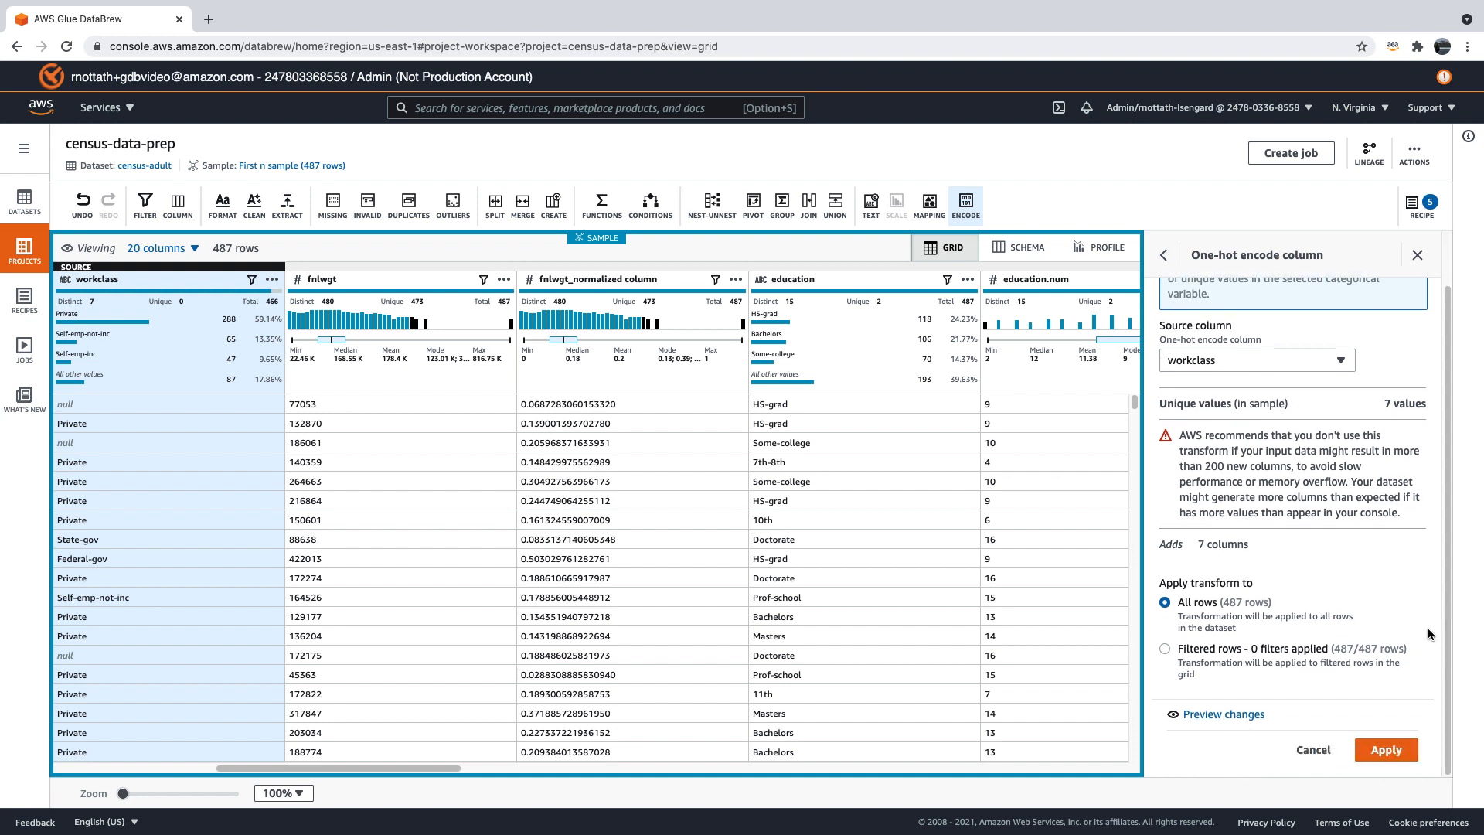
click(1391, 754)
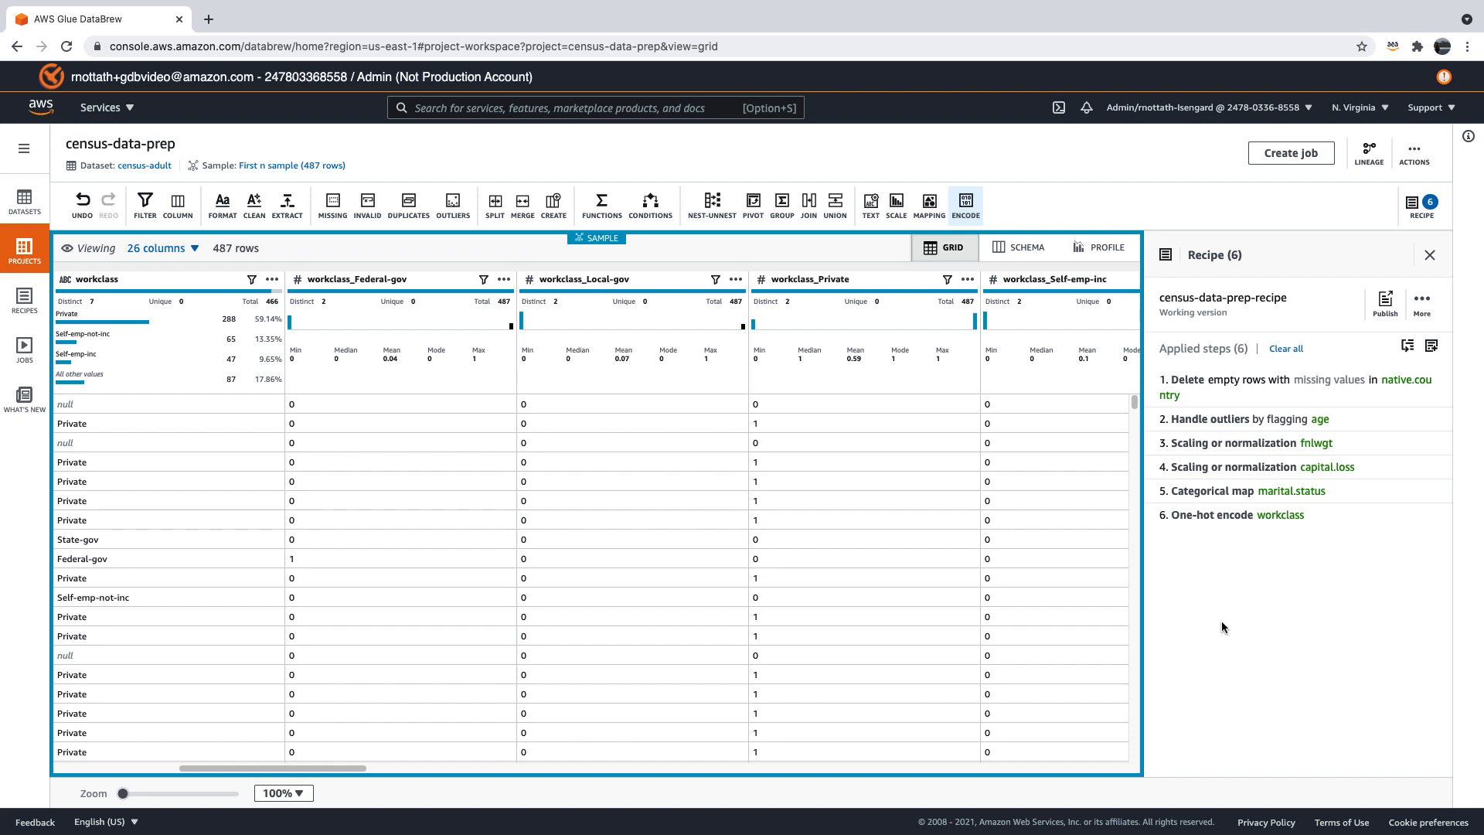
- Publish census-data-prep-recipe with the version description "Initial version"
click(1389, 309)
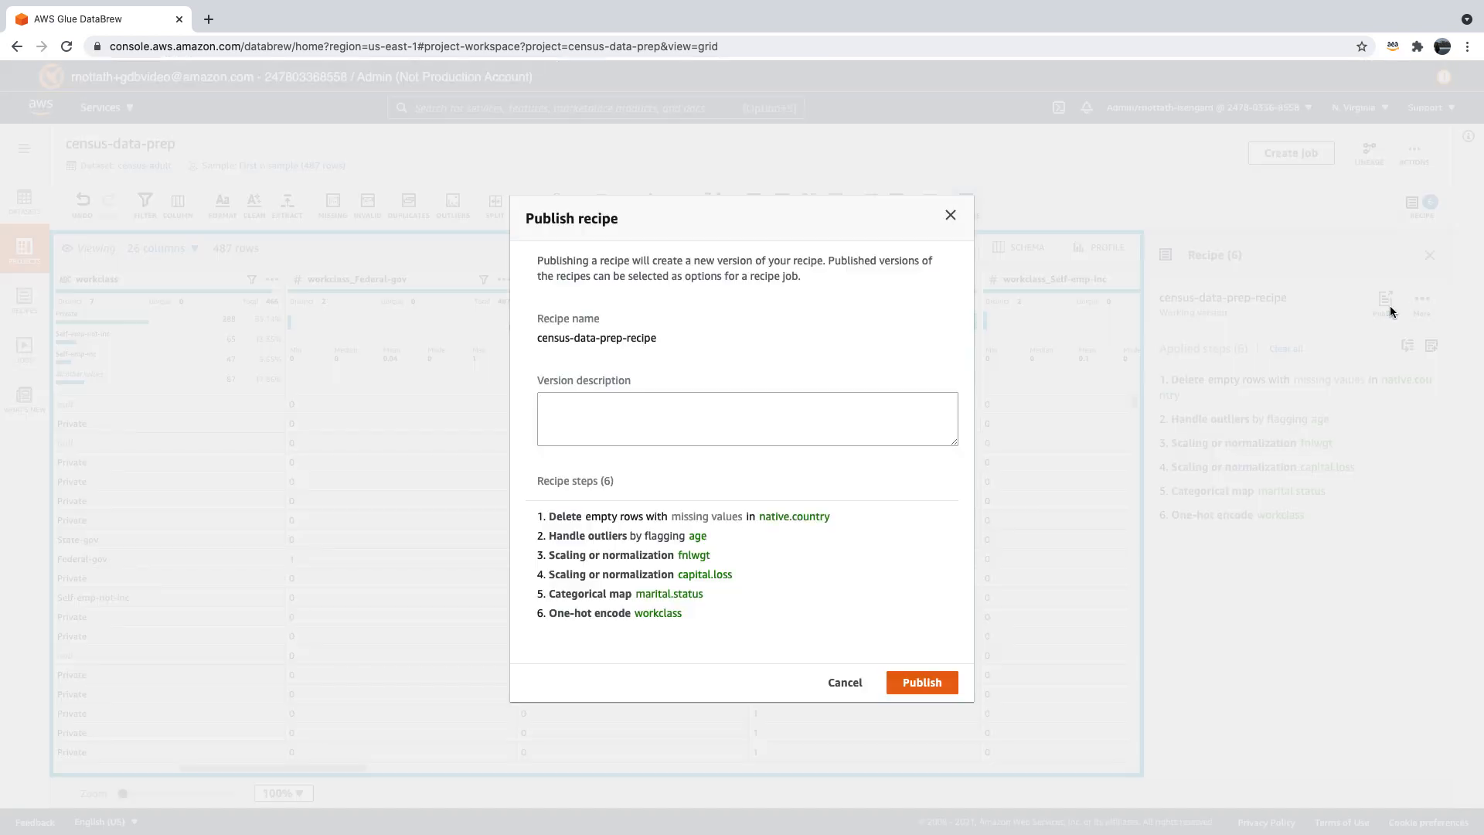
click(791, 411)
text(Ini)
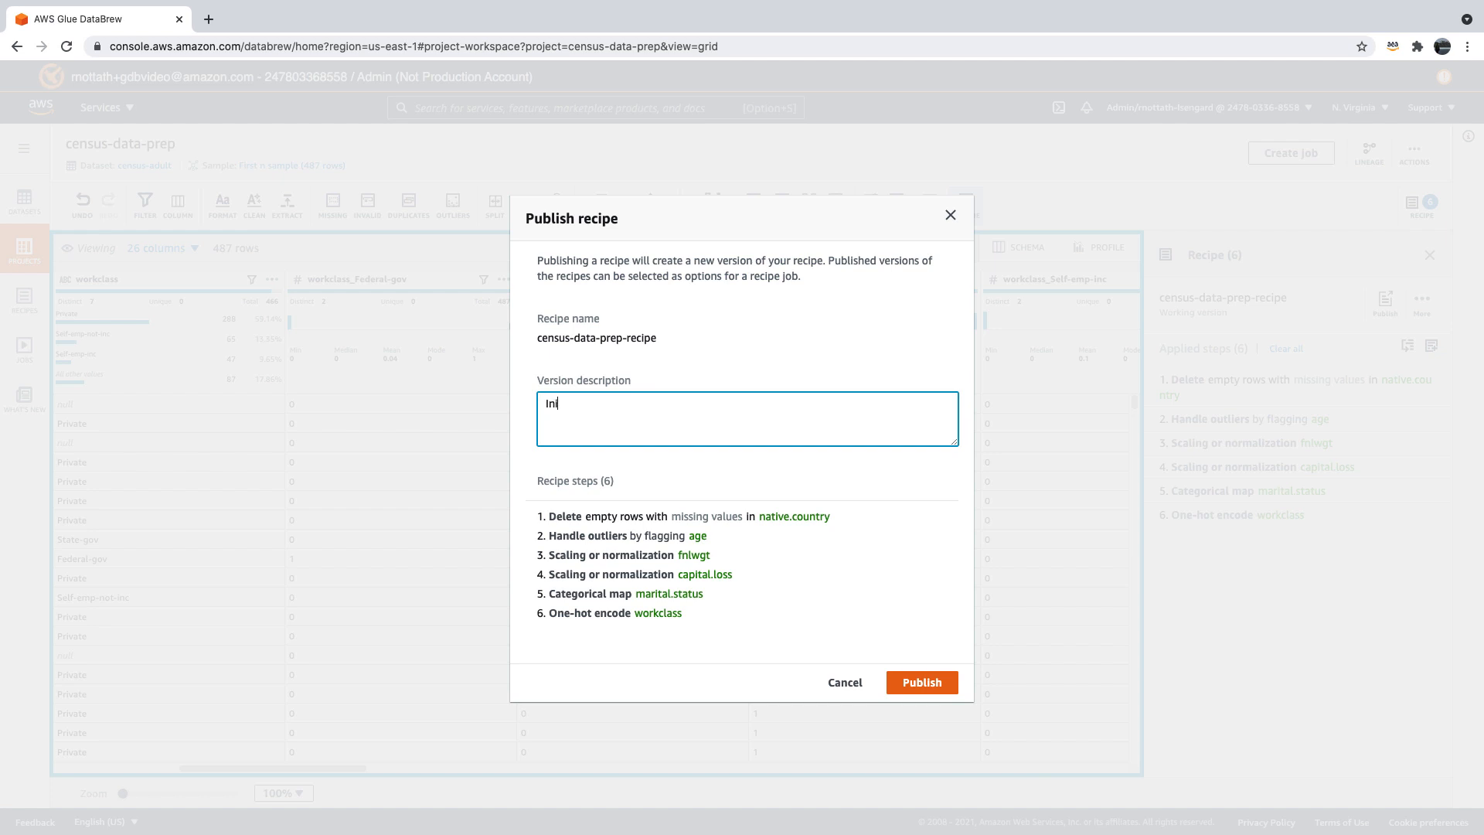
text(tial version)
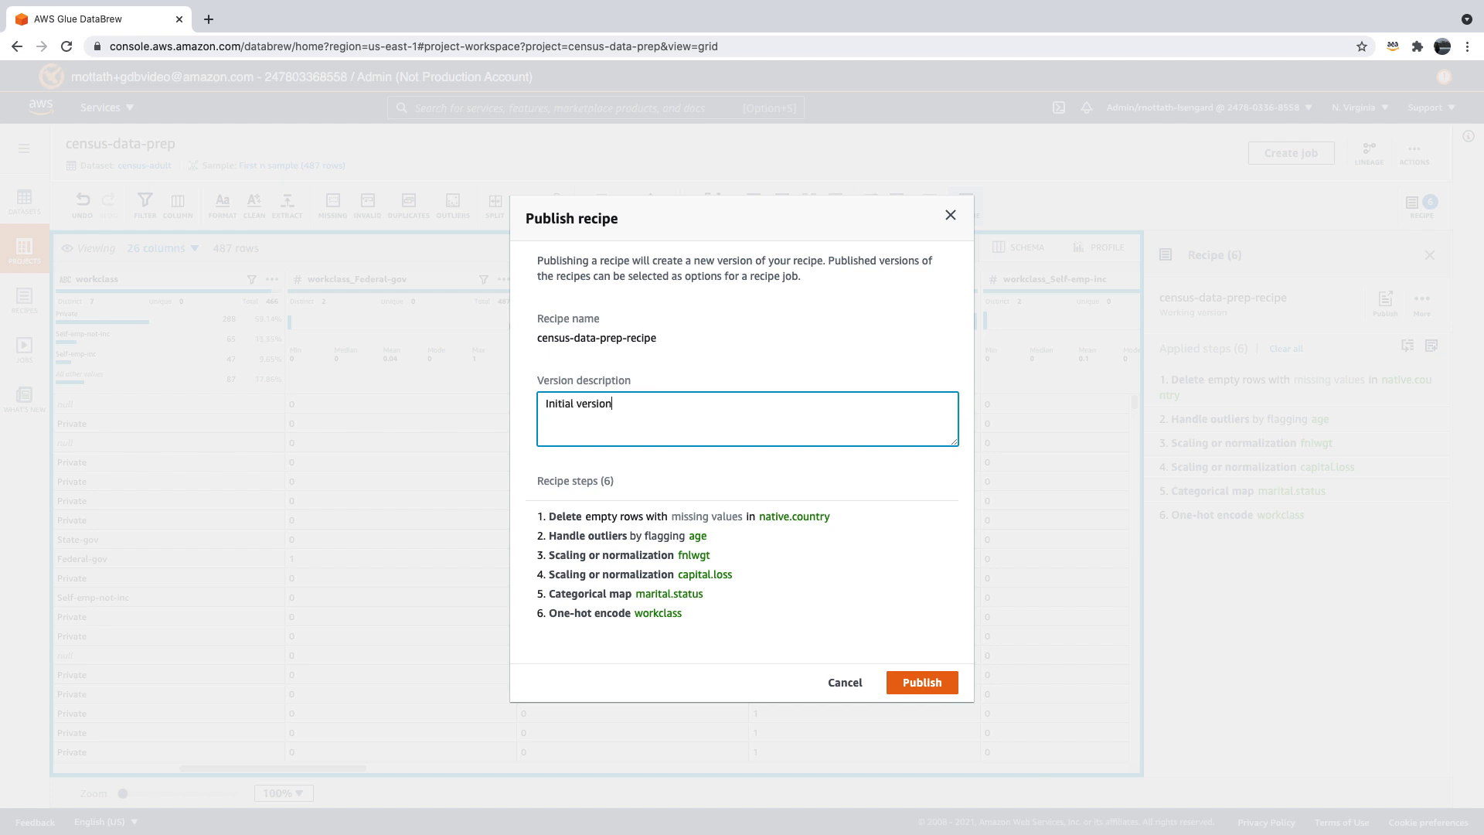
click(941, 691)
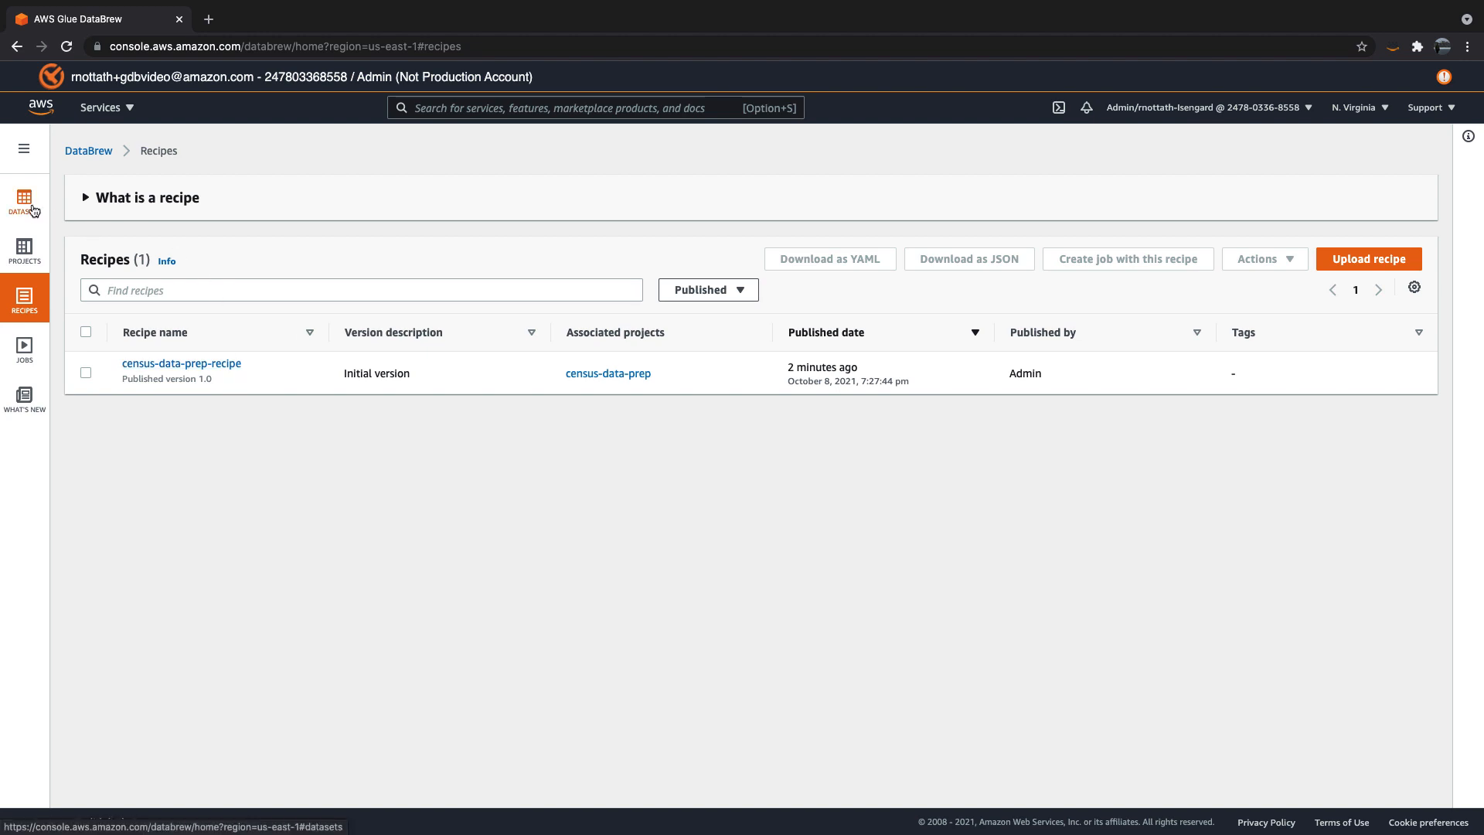
- Start creating a new recipe job and name it census-data-prep-job
click(35, 354)
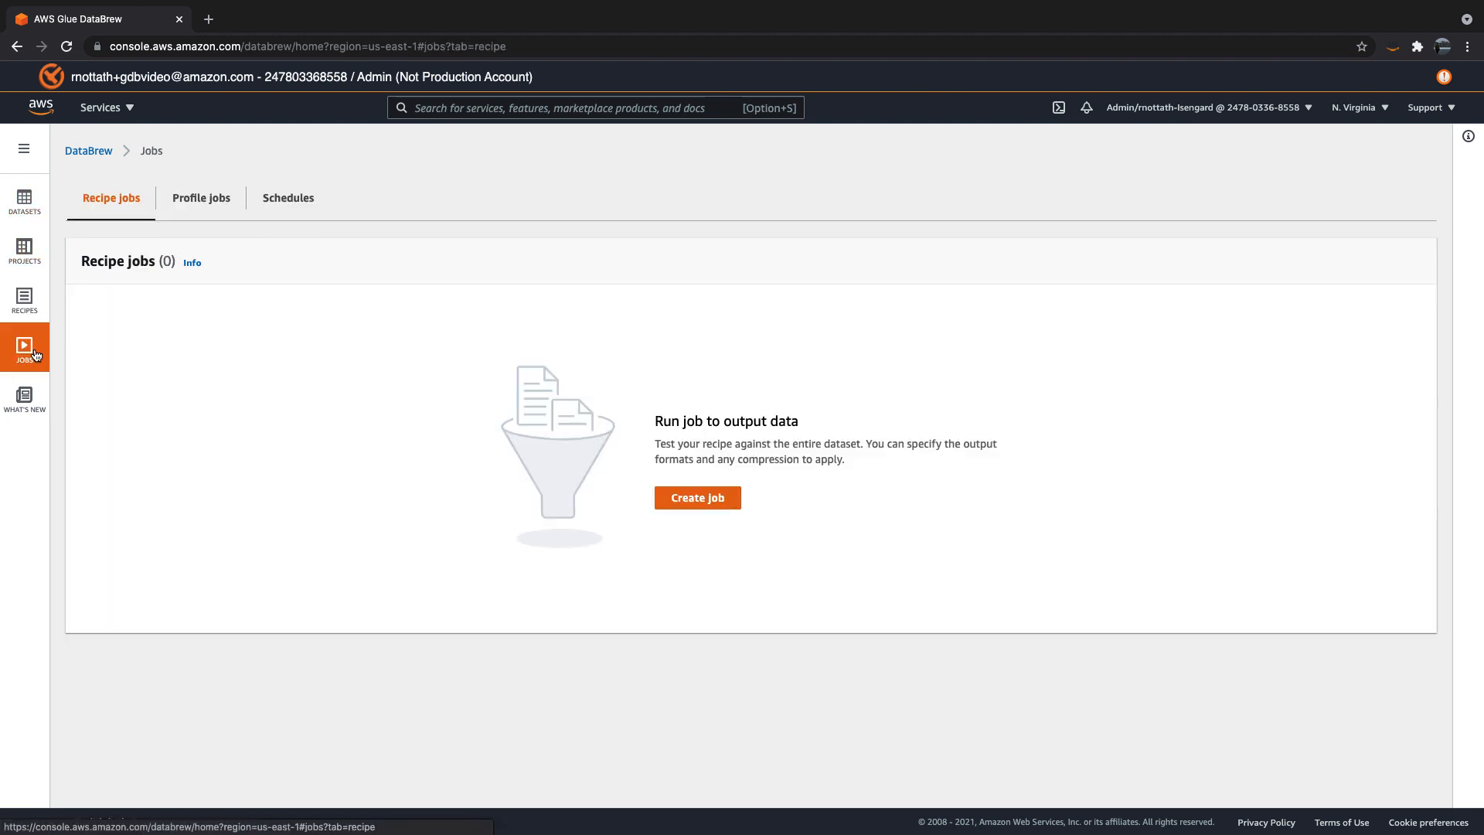
click(700, 504)
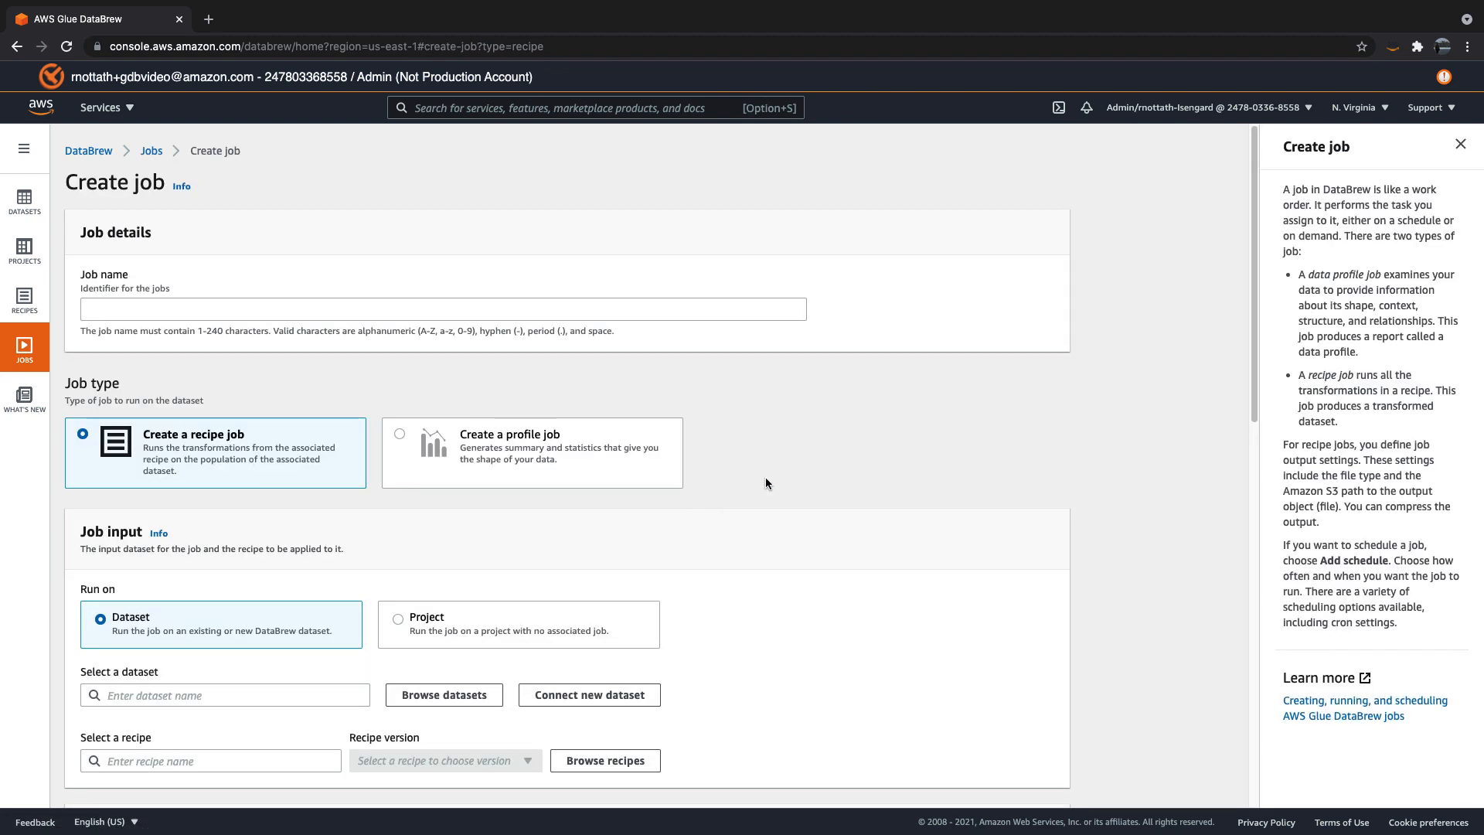
click(372, 311)
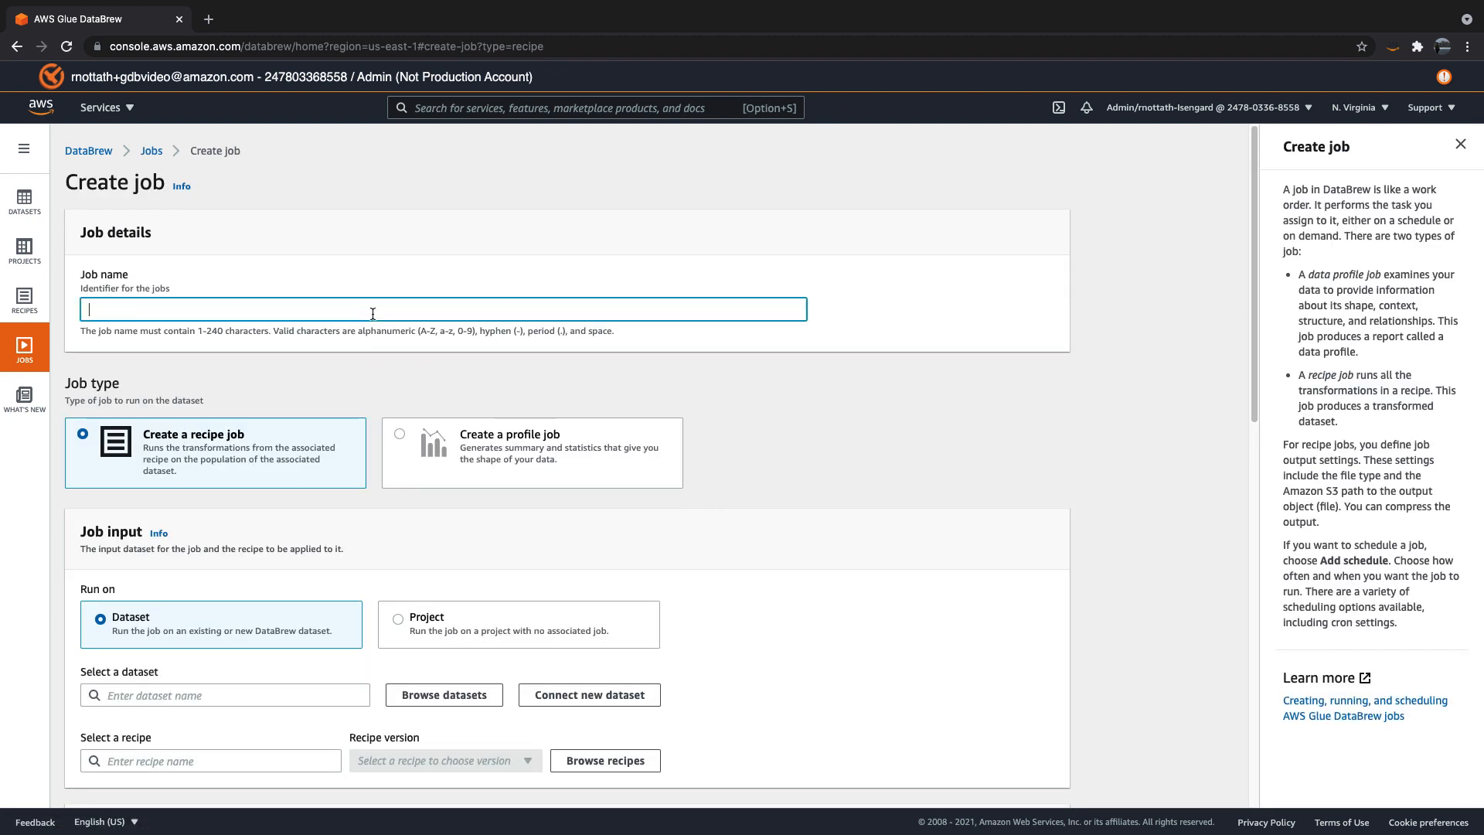
text(census-data-prep-job)
- Set the job input to the census-adult dataset with the census-data-prep-recipe recipe
scroll(135, 644, down, 3)
click(158, 560)
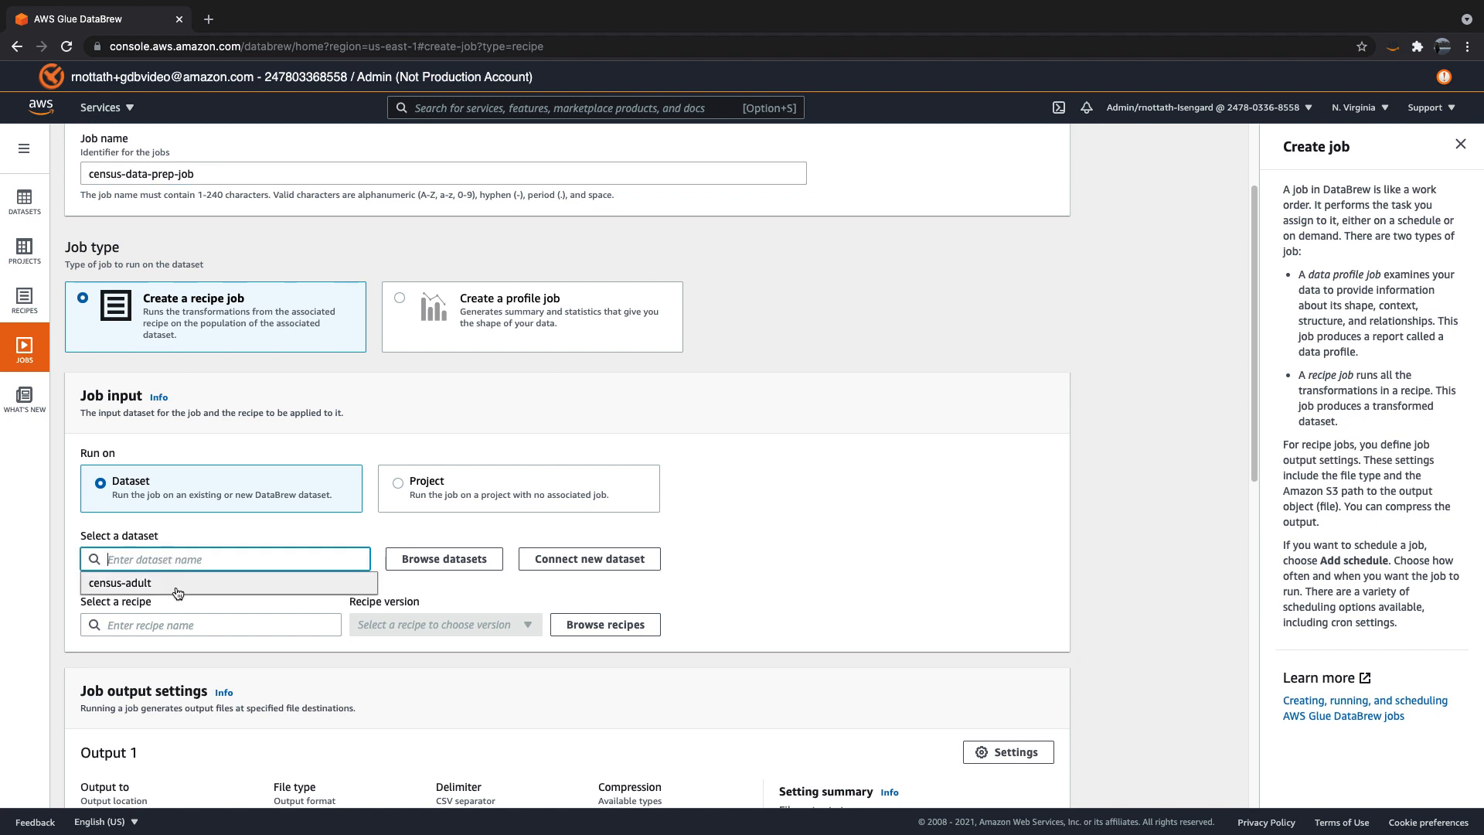
click(177, 593)
click(189, 625)
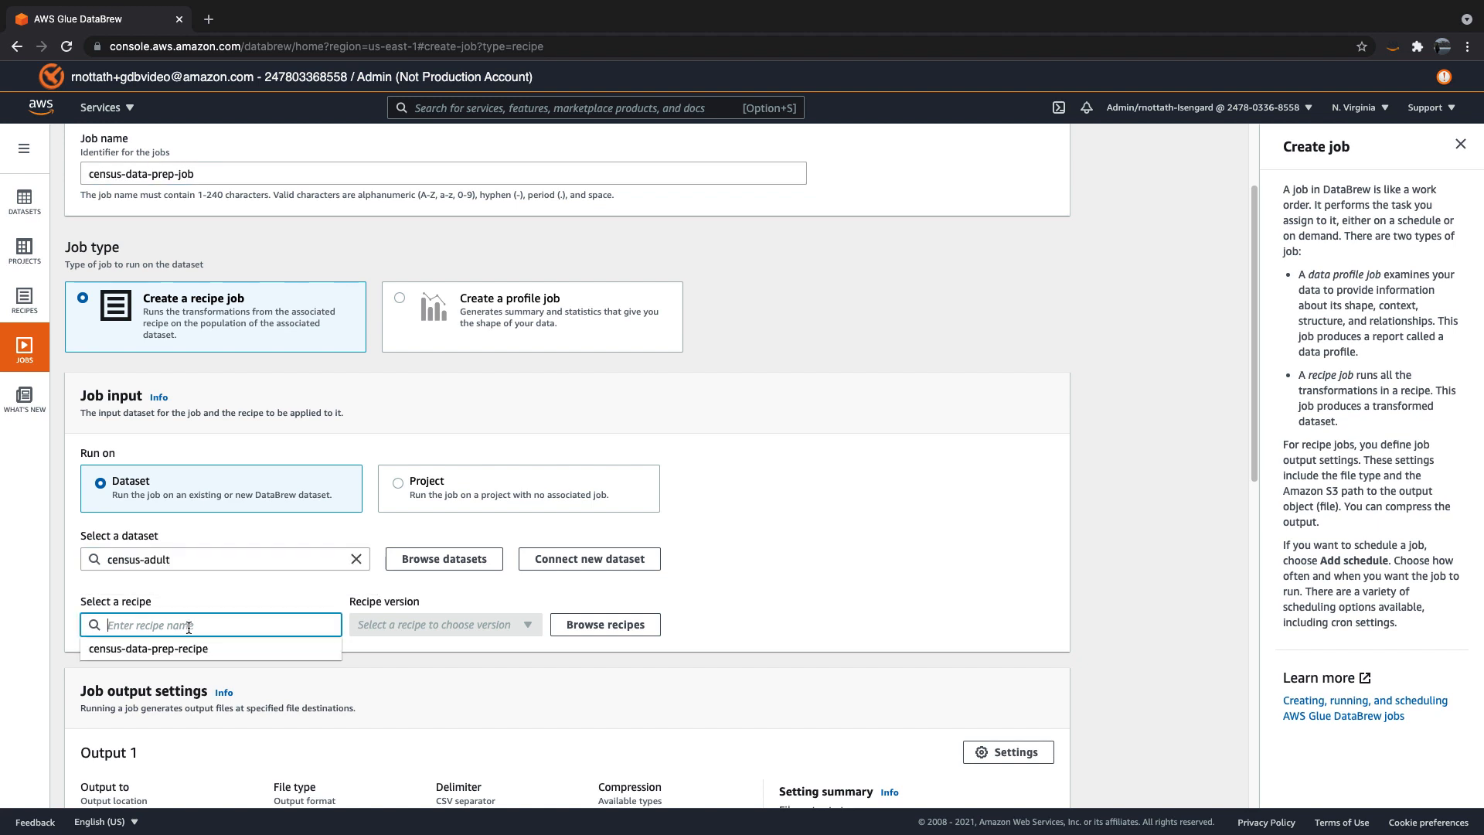
click(210, 650)
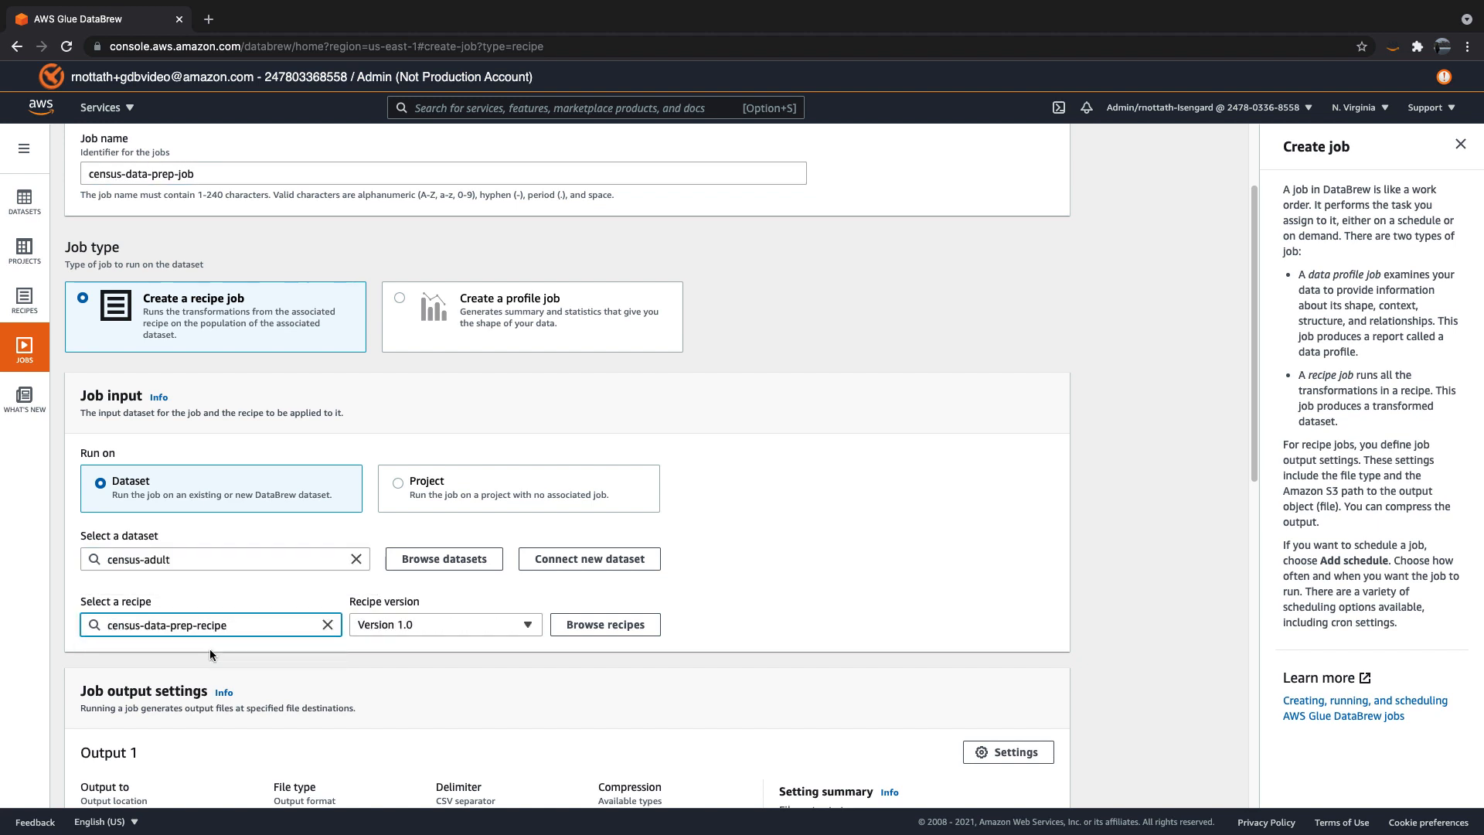
- Keep Amazon S3 as the job's output location and choose the profile-output folder in the glue-databrew-video-blog bucket as destination
scroll(935, 600, down, 2)
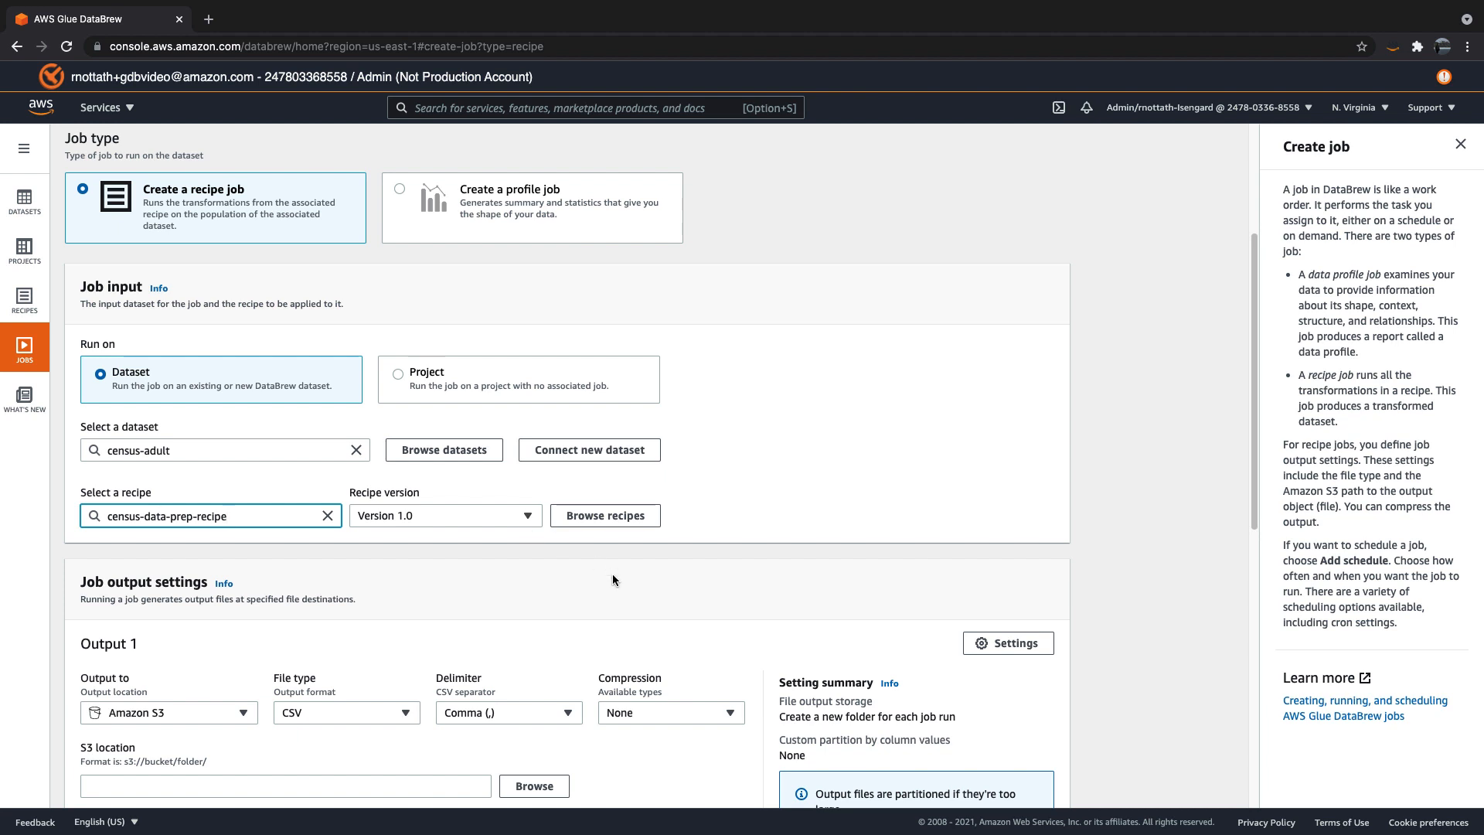
scroll(615, 593, down, 4)
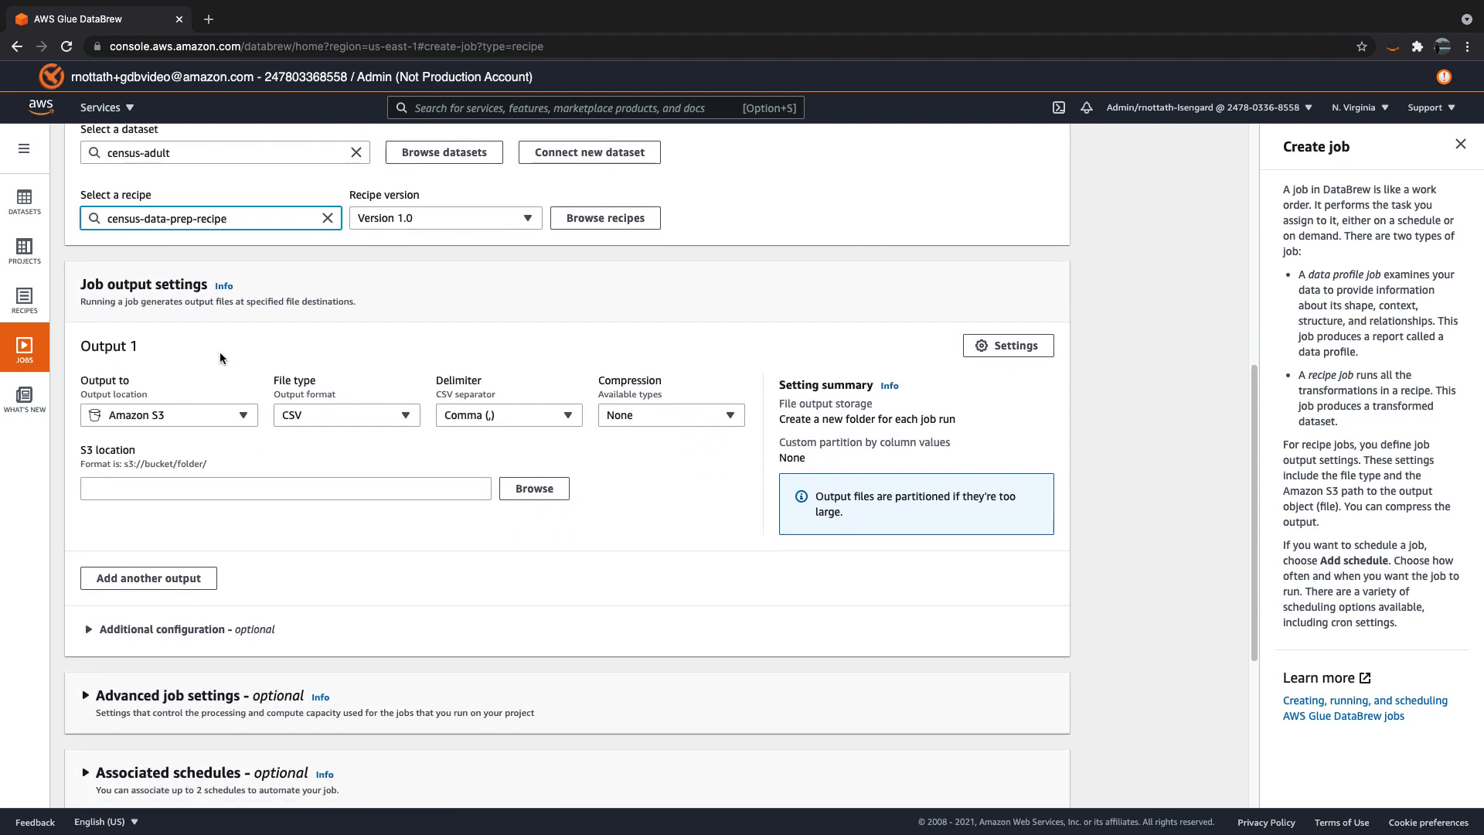
click(242, 417)
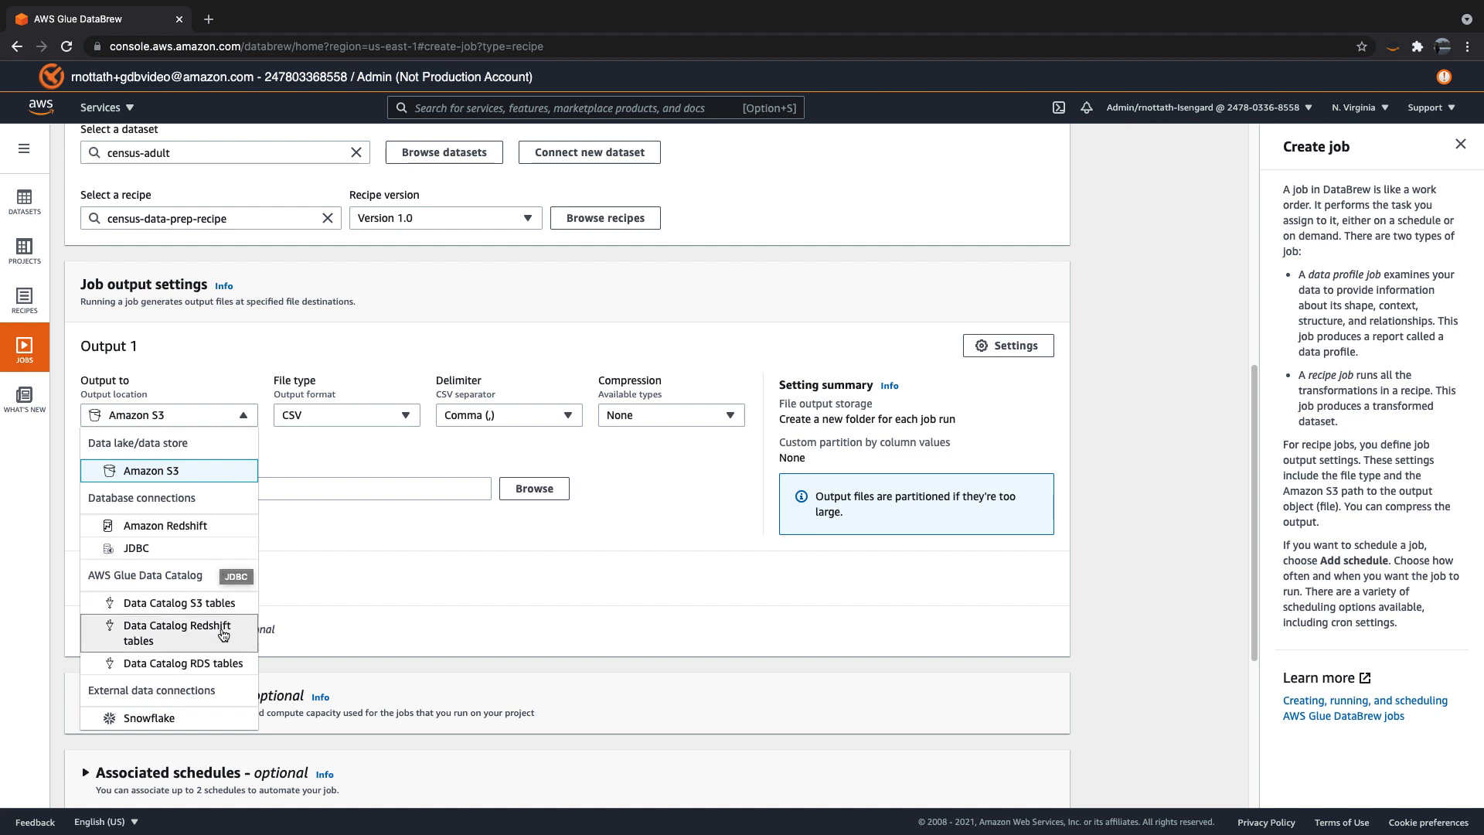
click(234, 482)
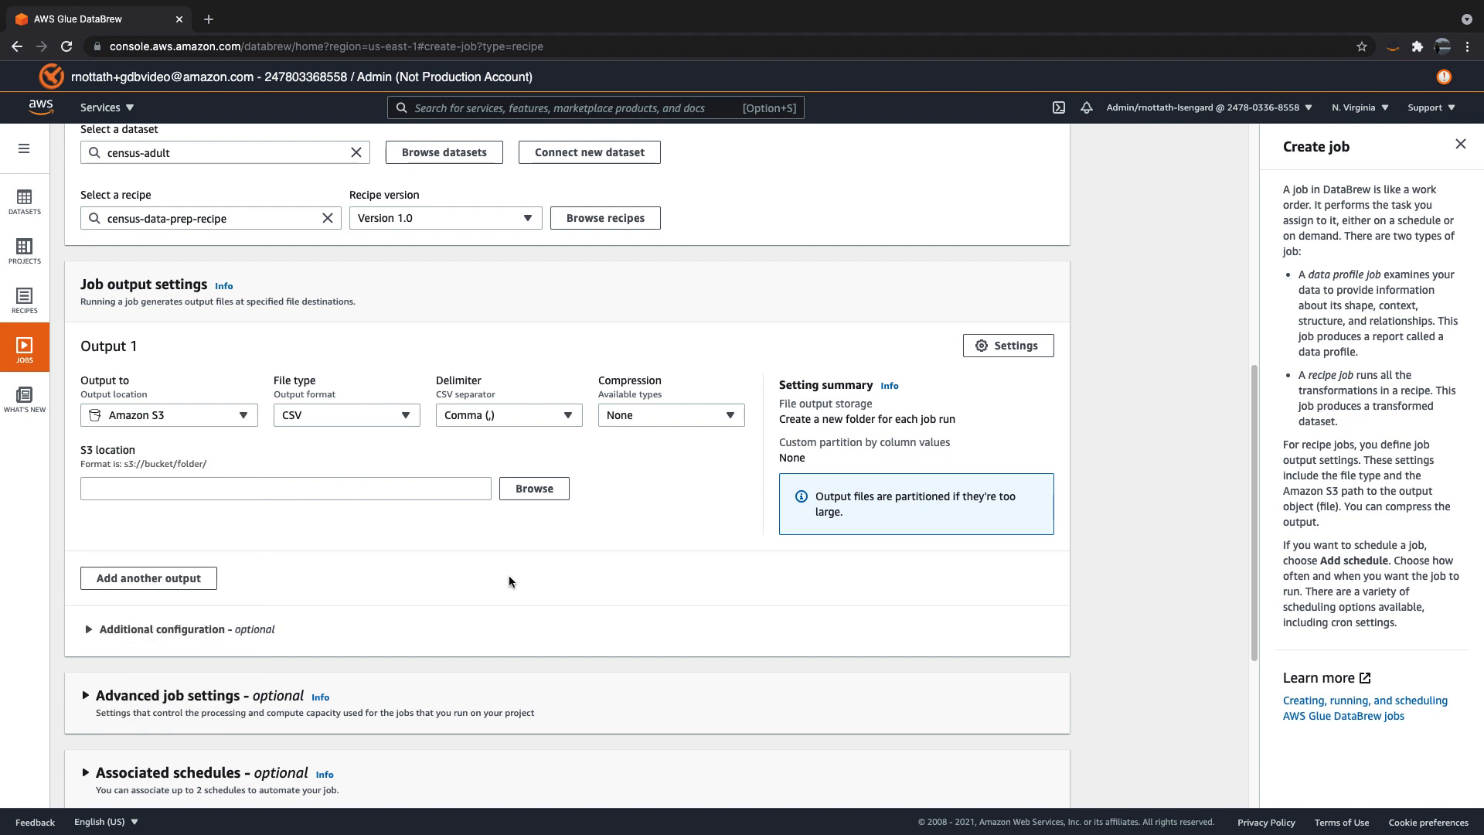
click(535, 488)
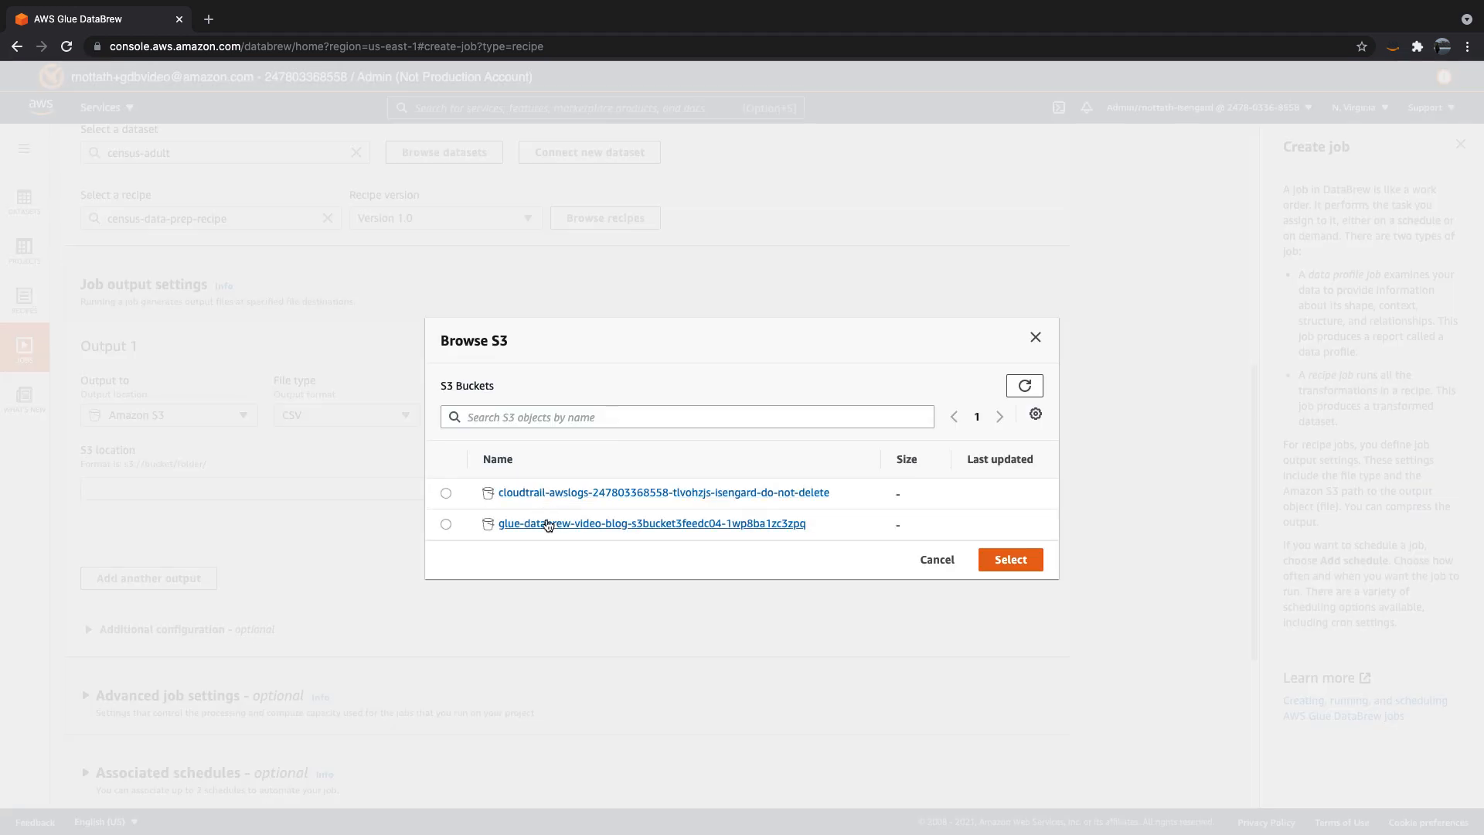
click(525, 530)
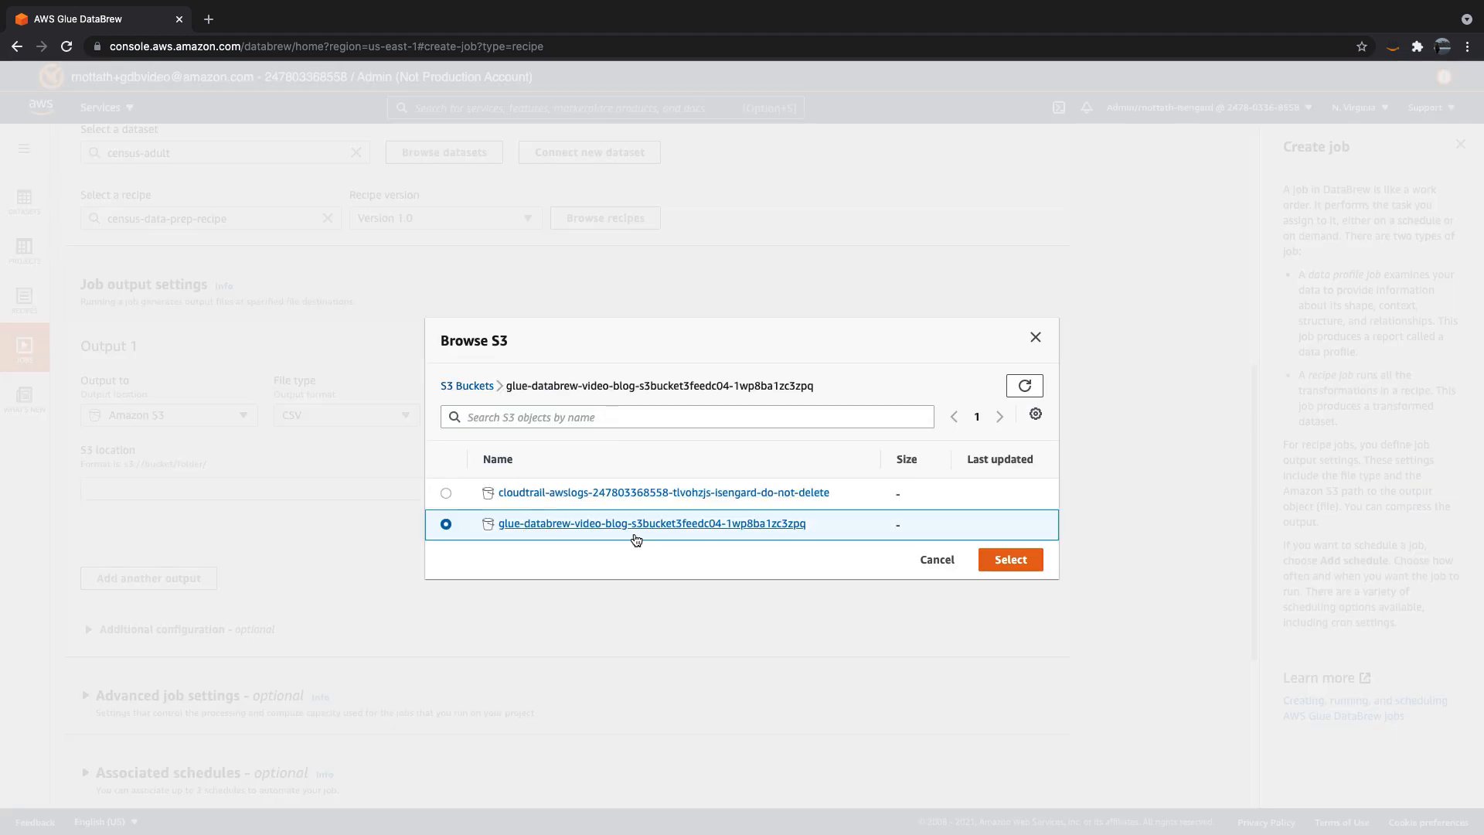
click(635, 531)
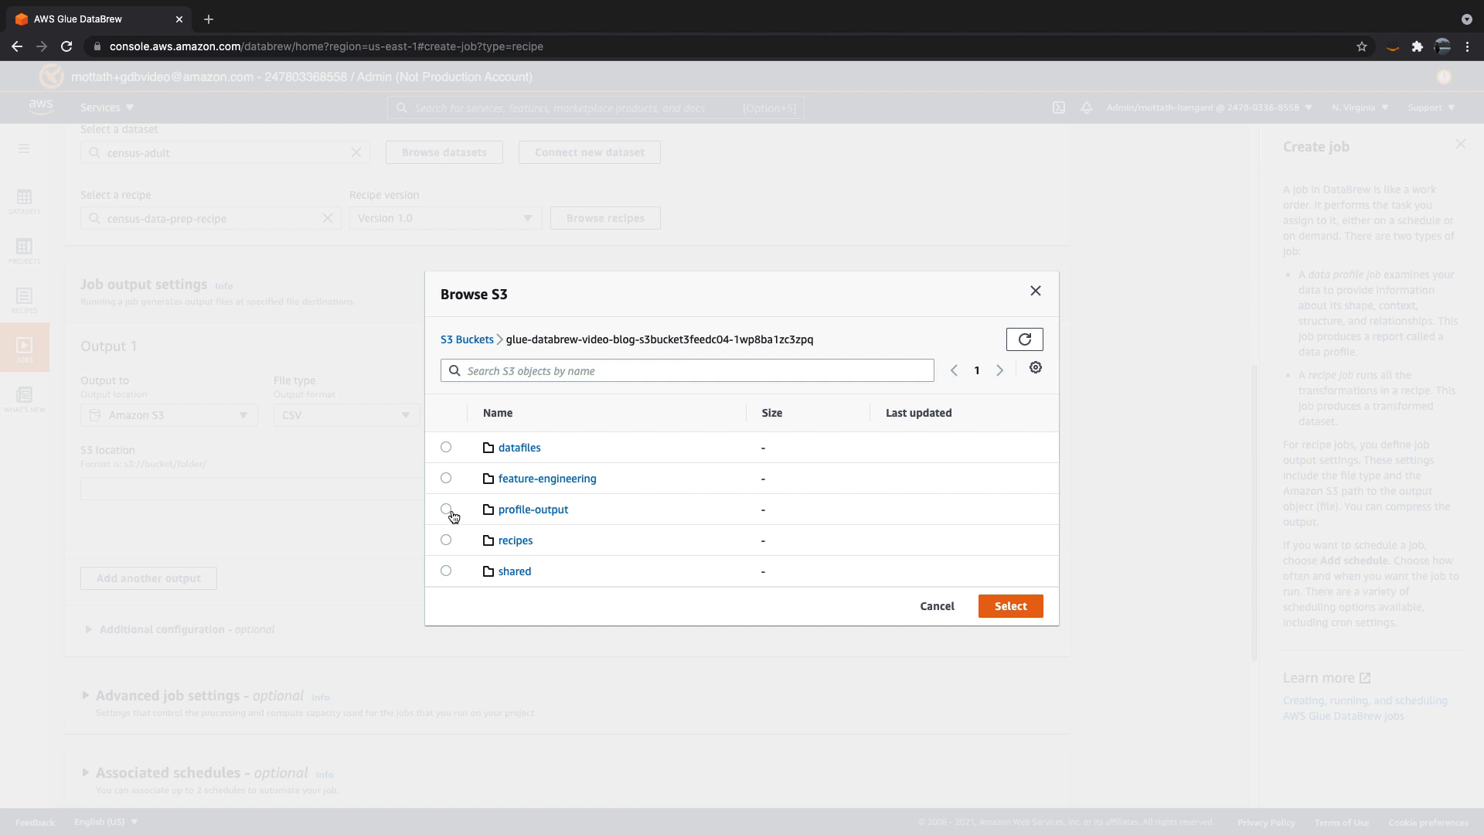
click(446, 509)
click(1020, 615)
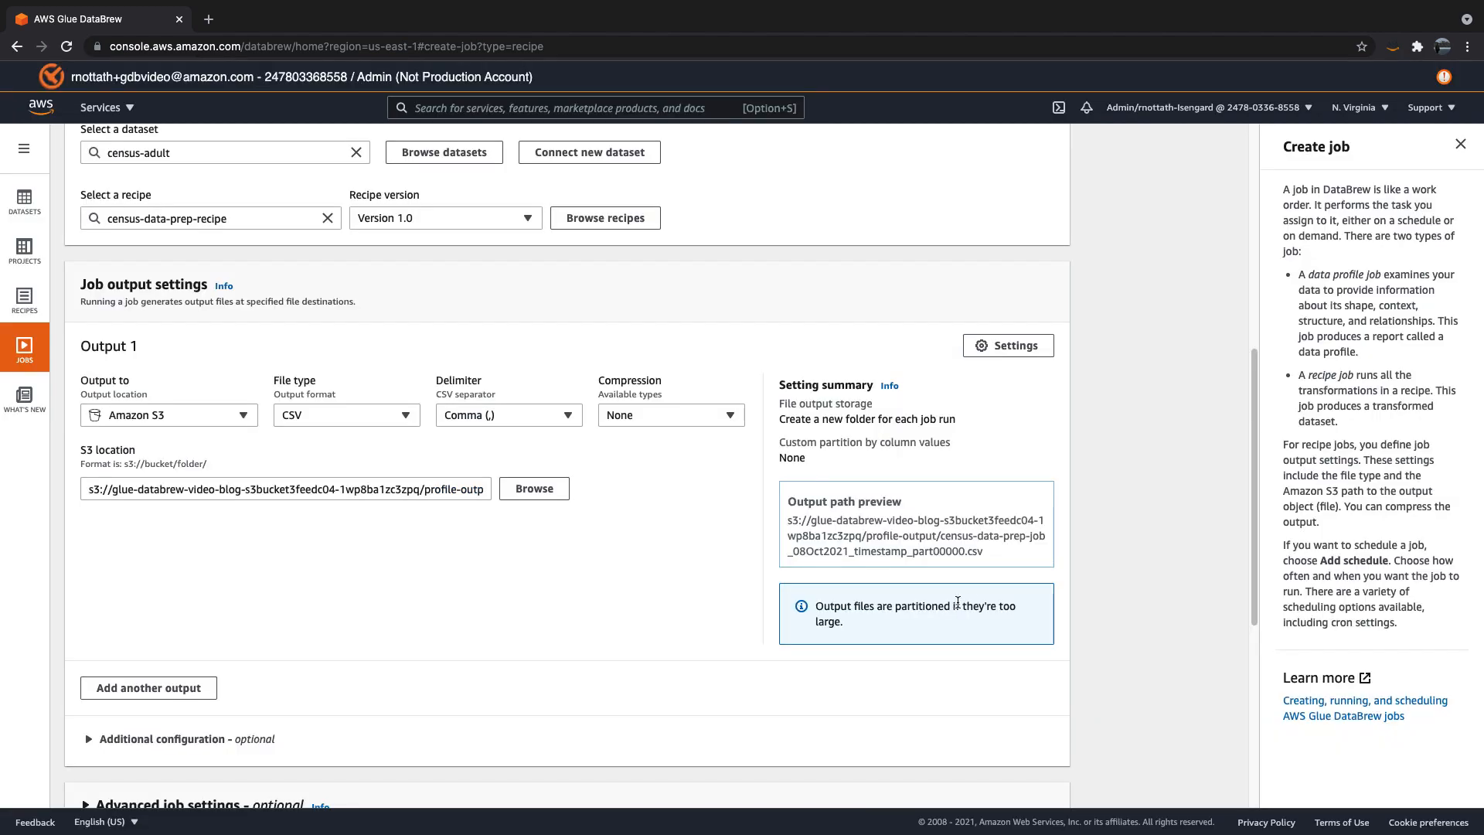
- Assign the AWSGlueDataBrewServiceRole-dataprep role to the job, then create and run it
scroll(571, 587, down, 5)
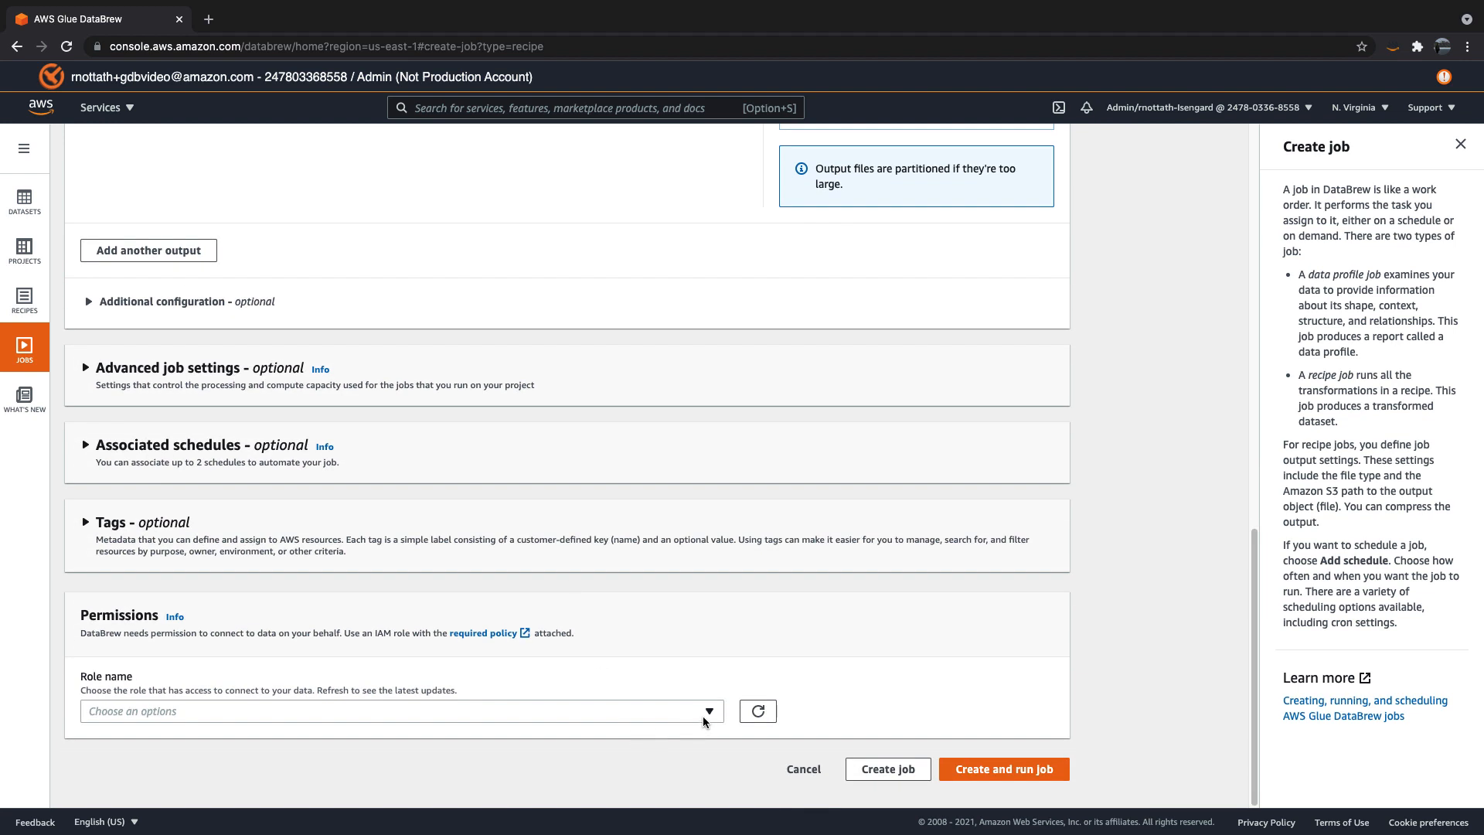
click(705, 721)
click(633, 677)
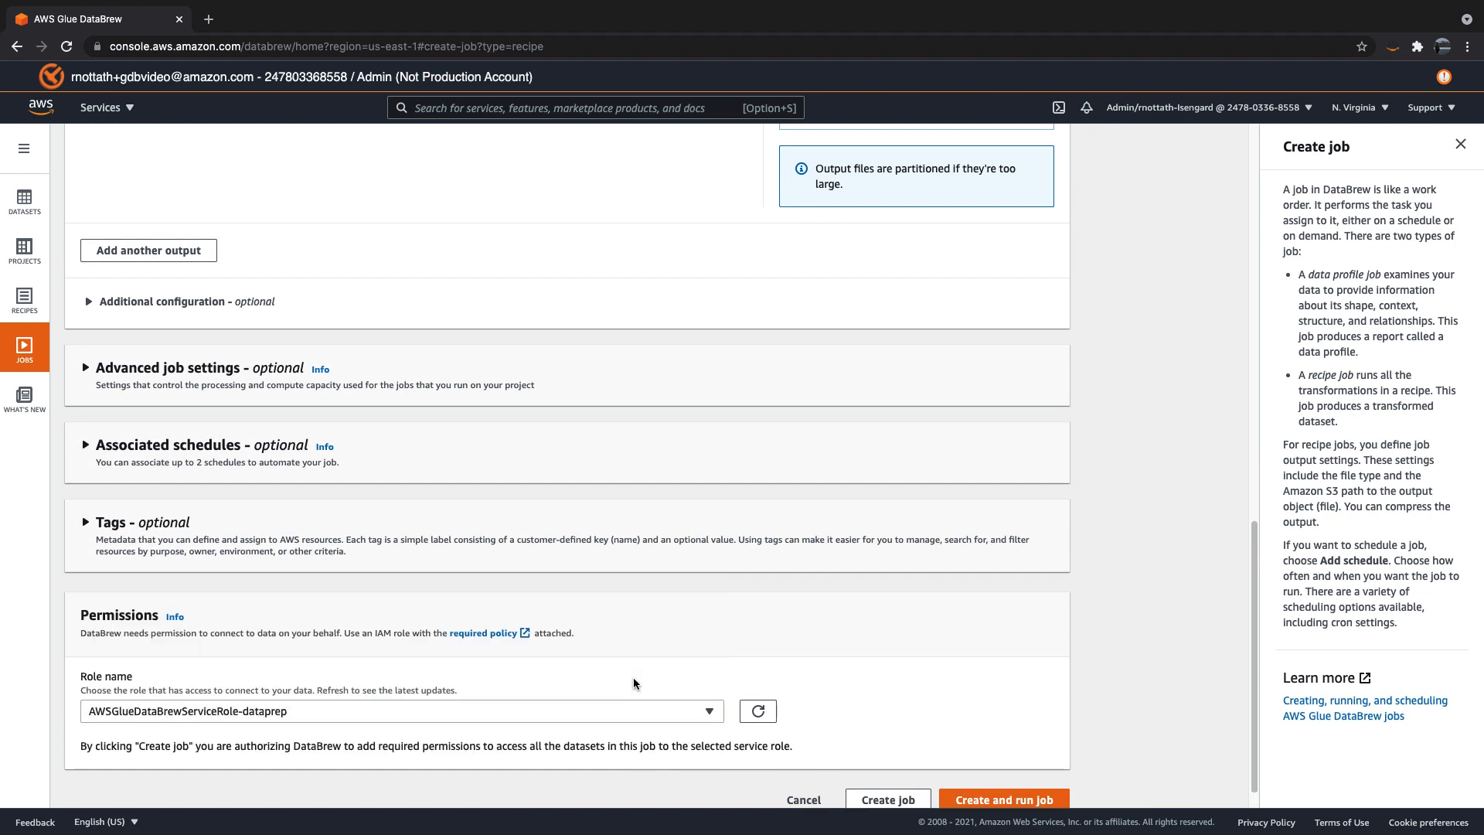
scroll(926, 669, down, 1)
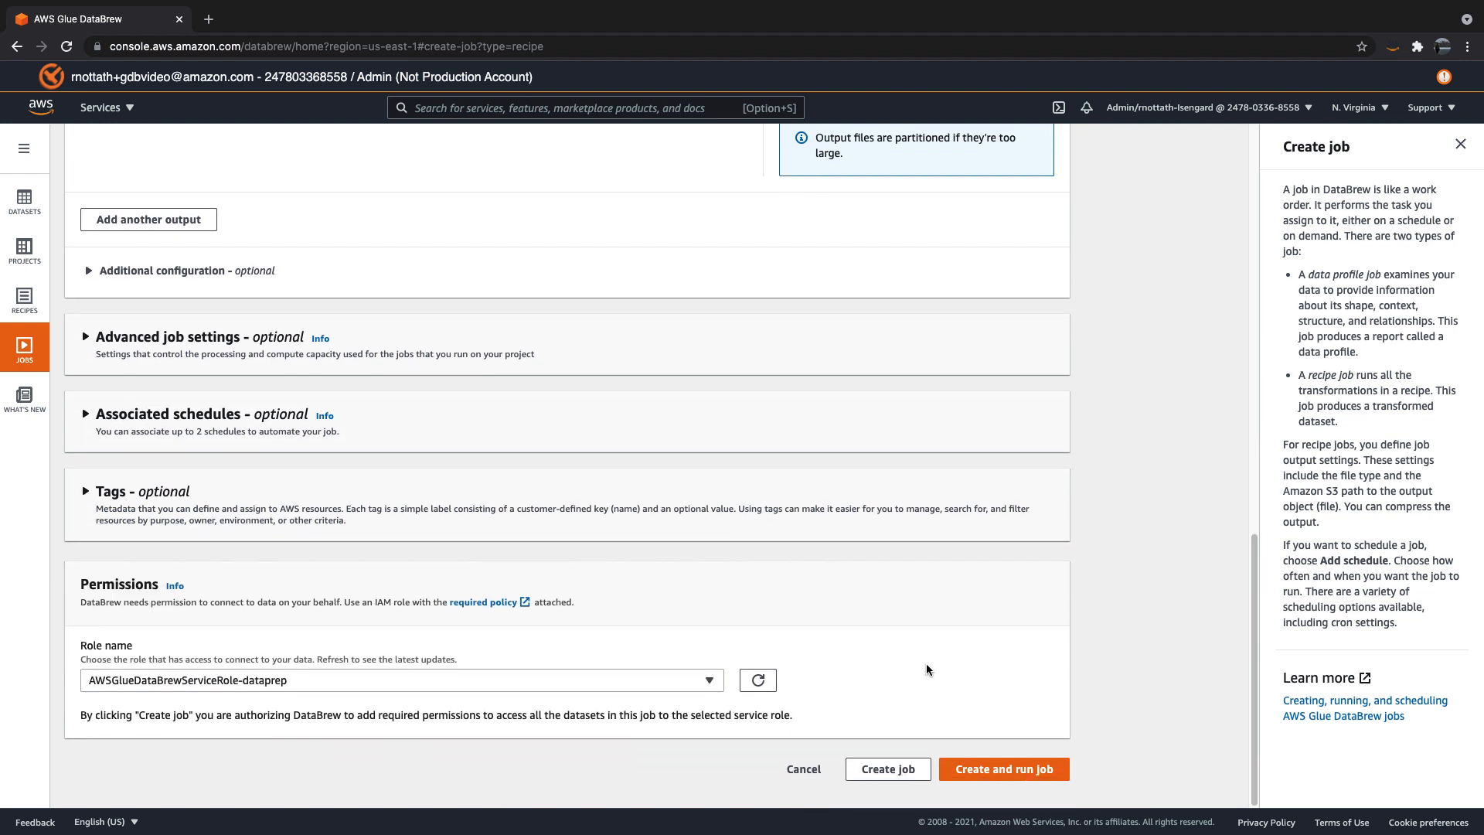
click(1019, 769)
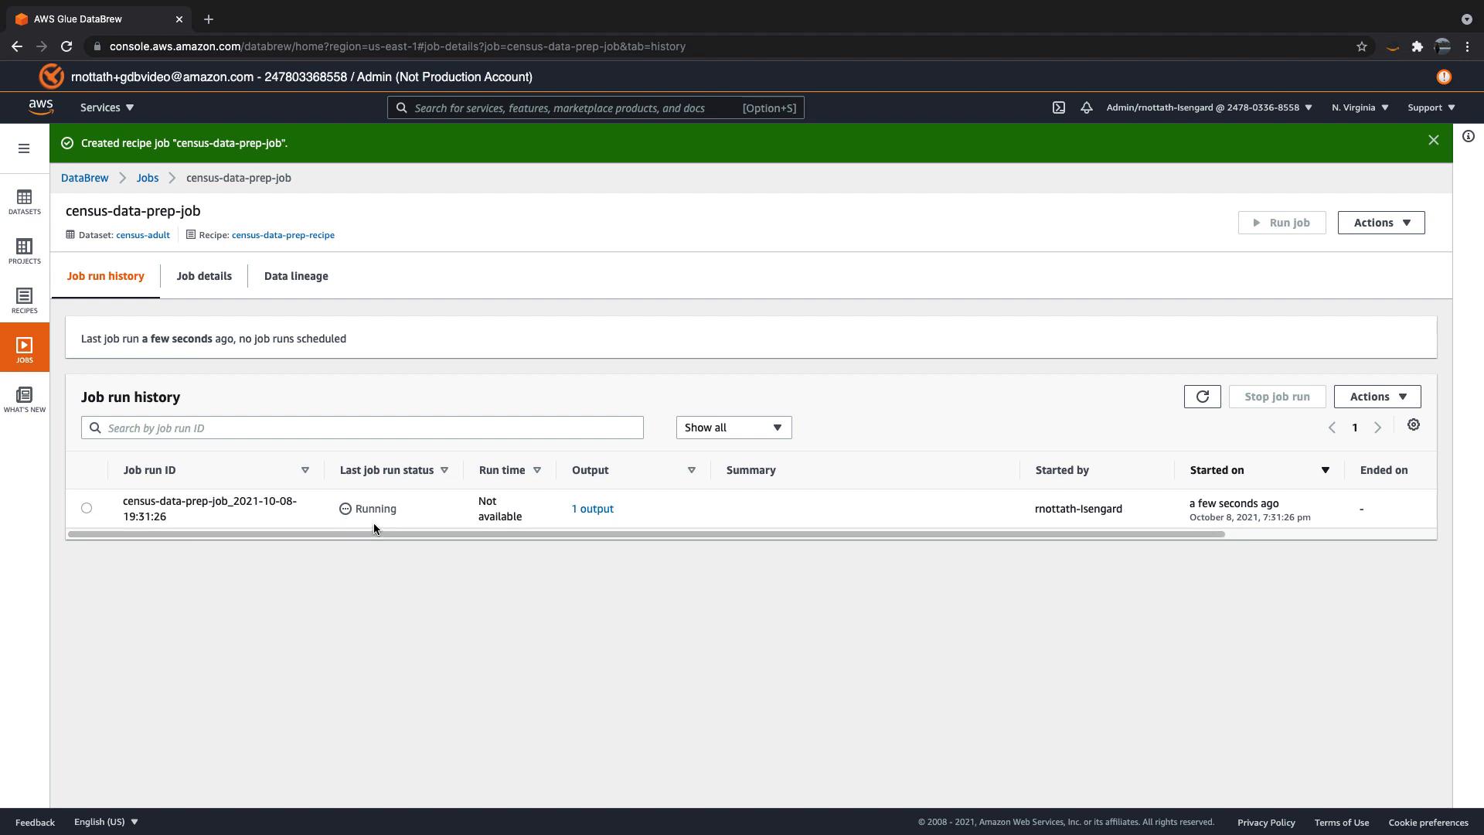
- Check the output location of the census-data-prep-job run and open the job's data lineage
click(600, 511)
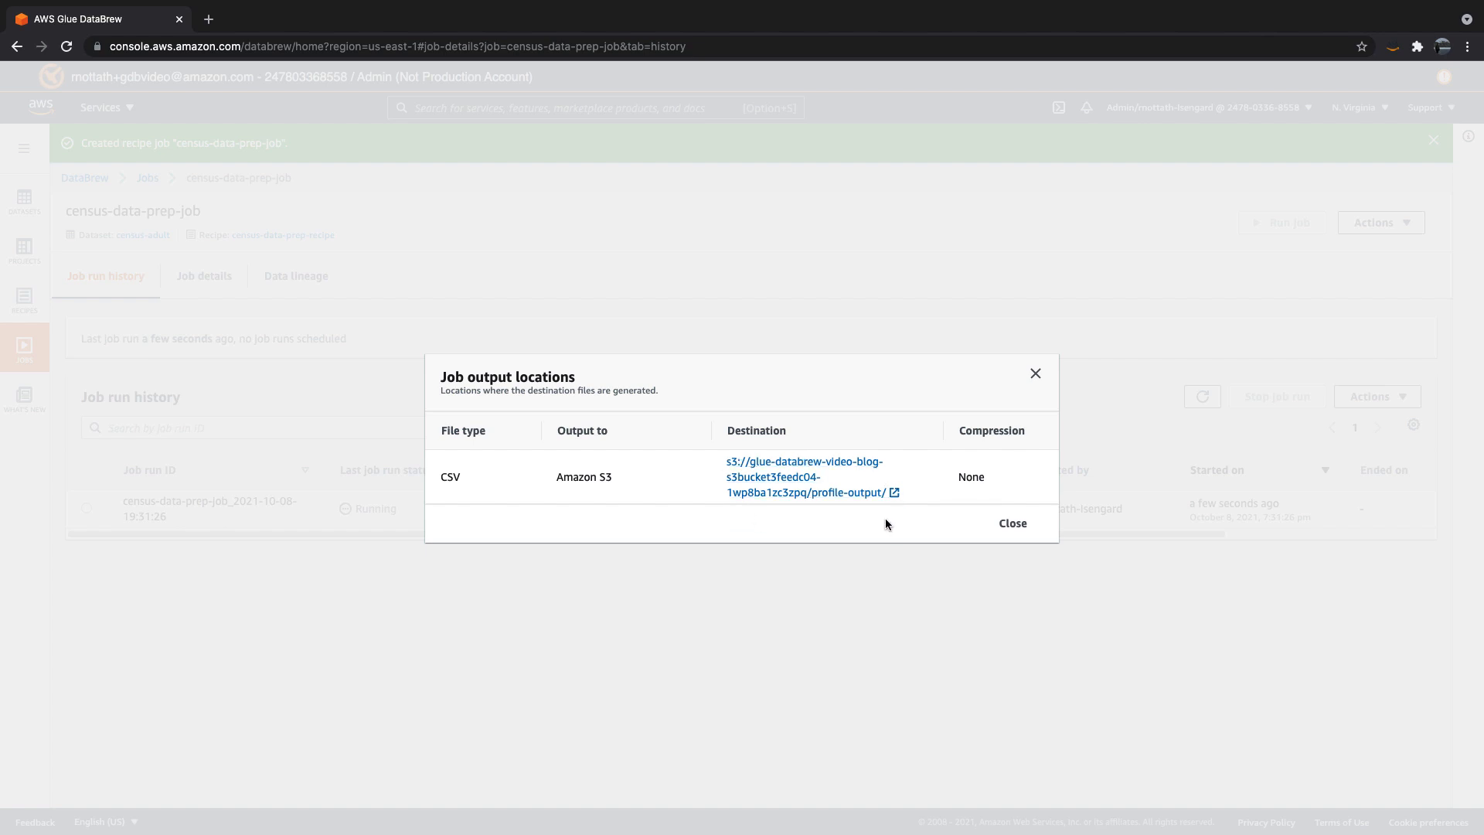
click(1012, 523)
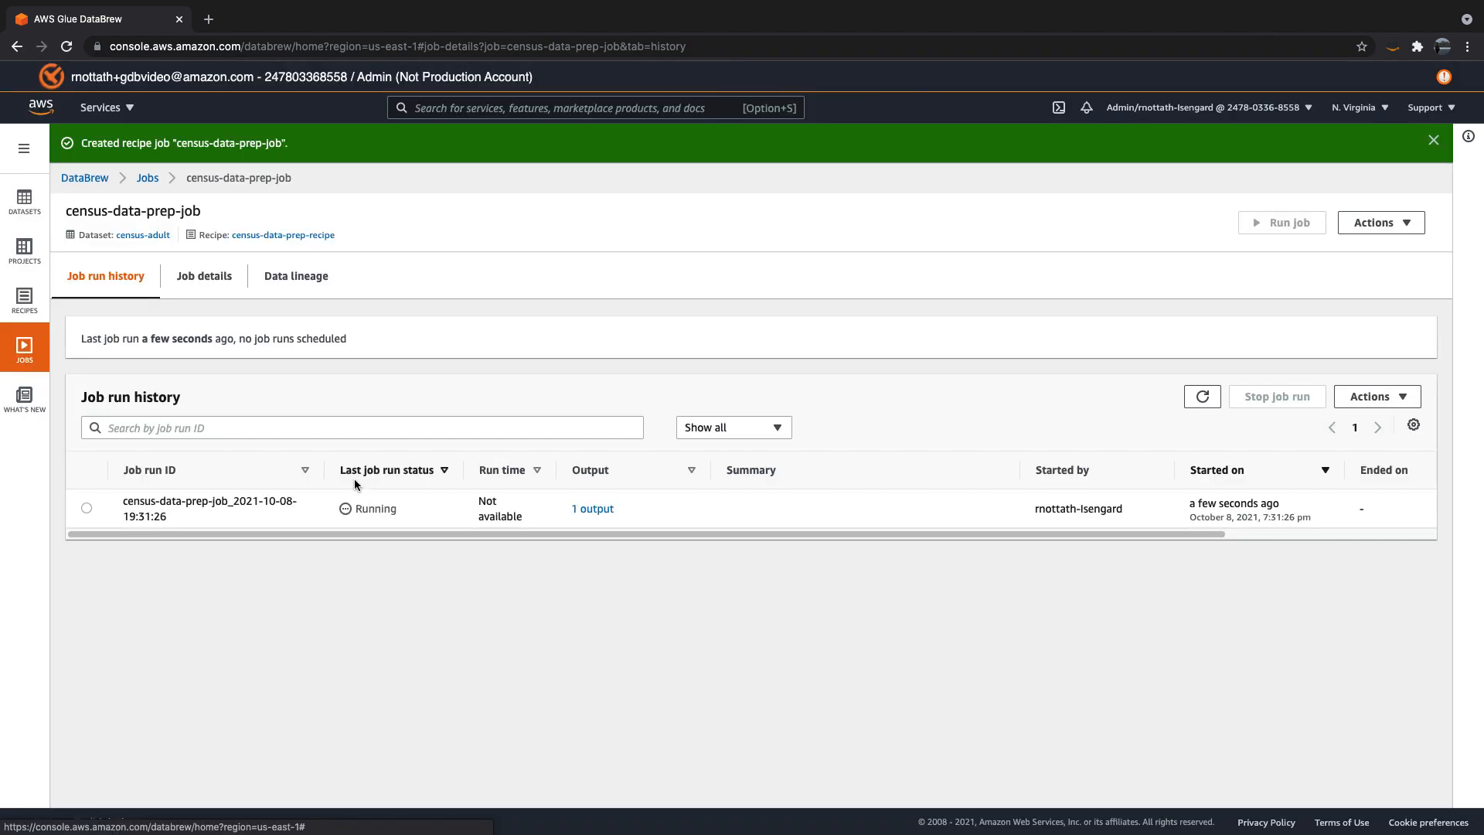
click(299, 278)
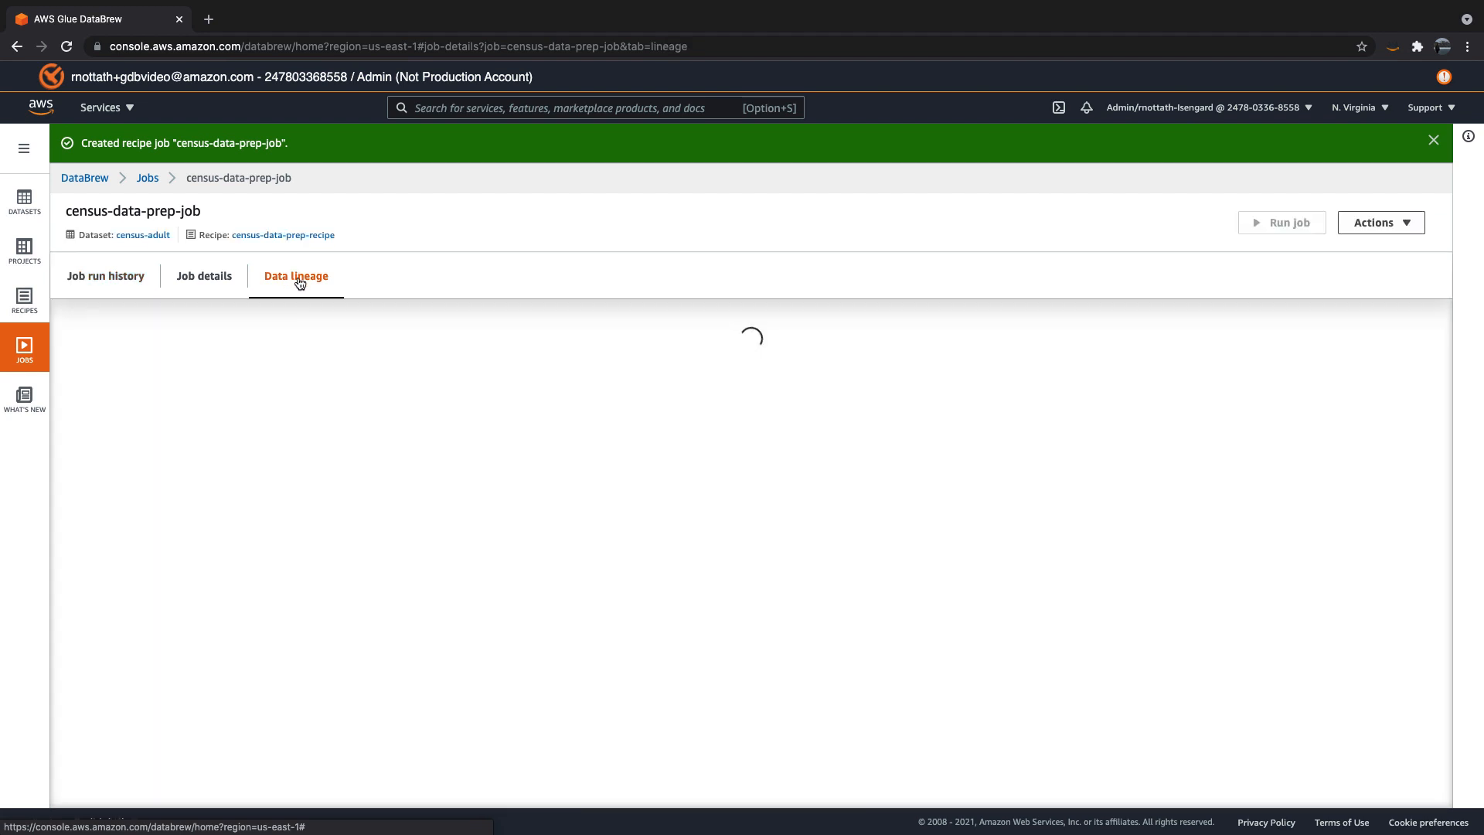